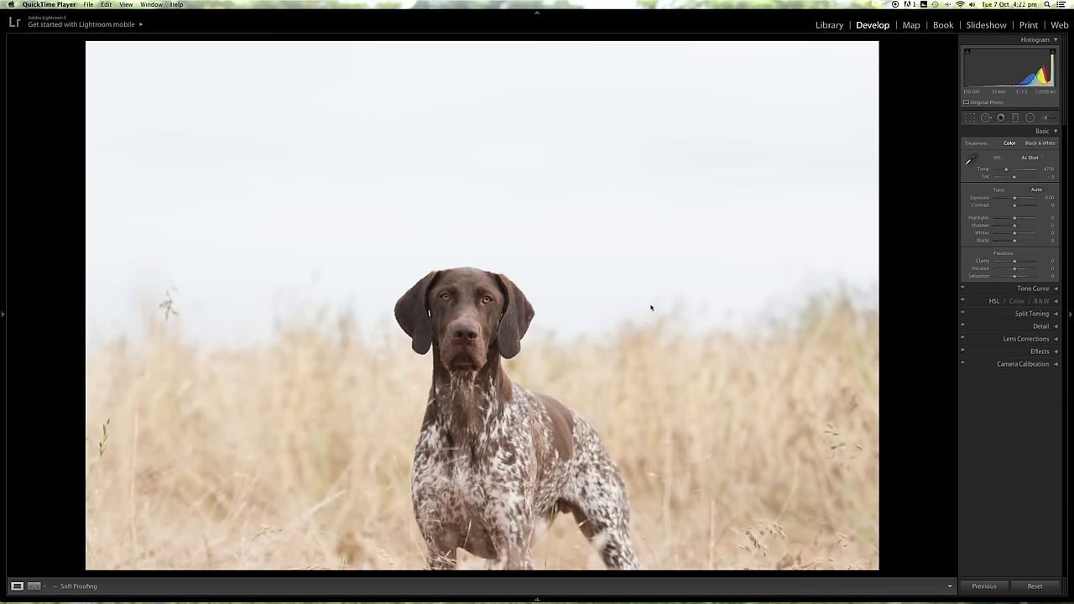
# Step: Set Highlights -60, Shadows +24, Clarity +40, Vibrance +28 and apply the Camera Standard profile
pyautogui.moveTo(1015, 217); pyautogui.dragTo(1023, 262)
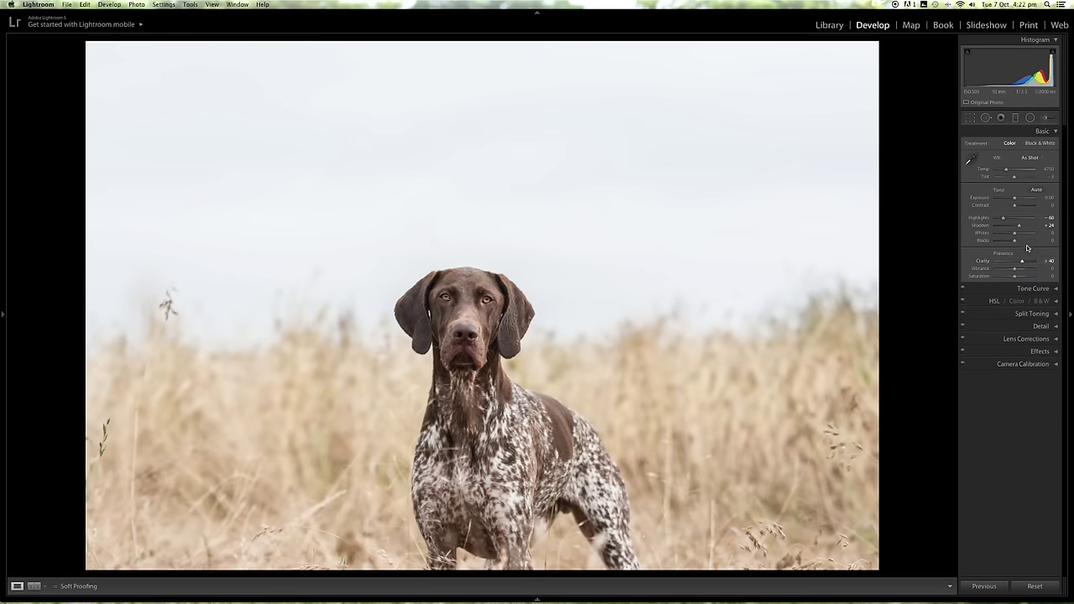
pyautogui.moveTo(1016, 270); pyautogui.dragTo(1021, 272)
pyautogui.click(1037, 365)
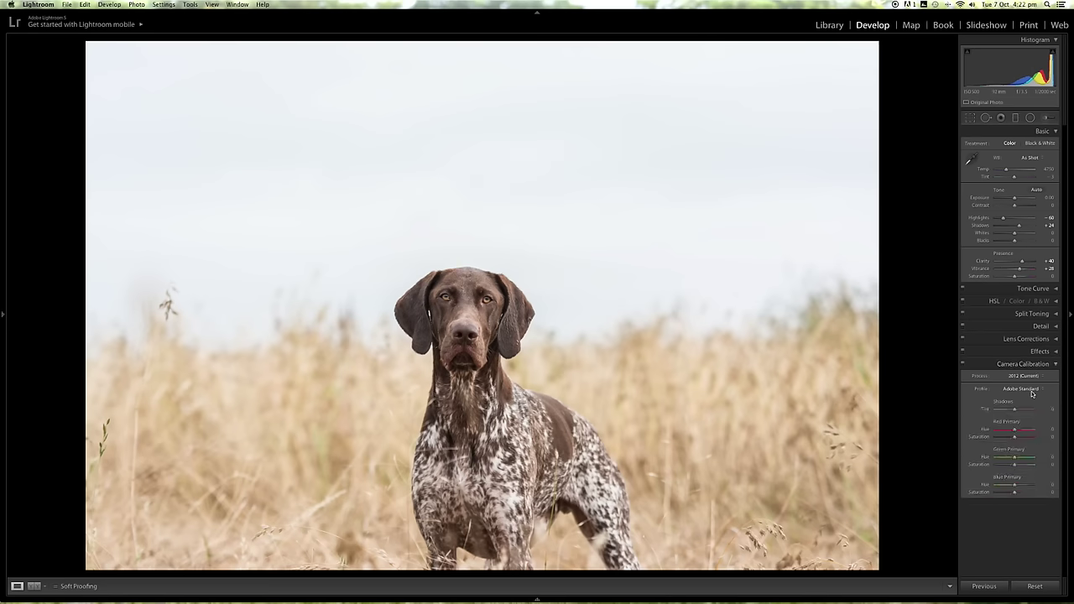
pyautogui.click(1028, 391)
pyautogui.click(1024, 413)
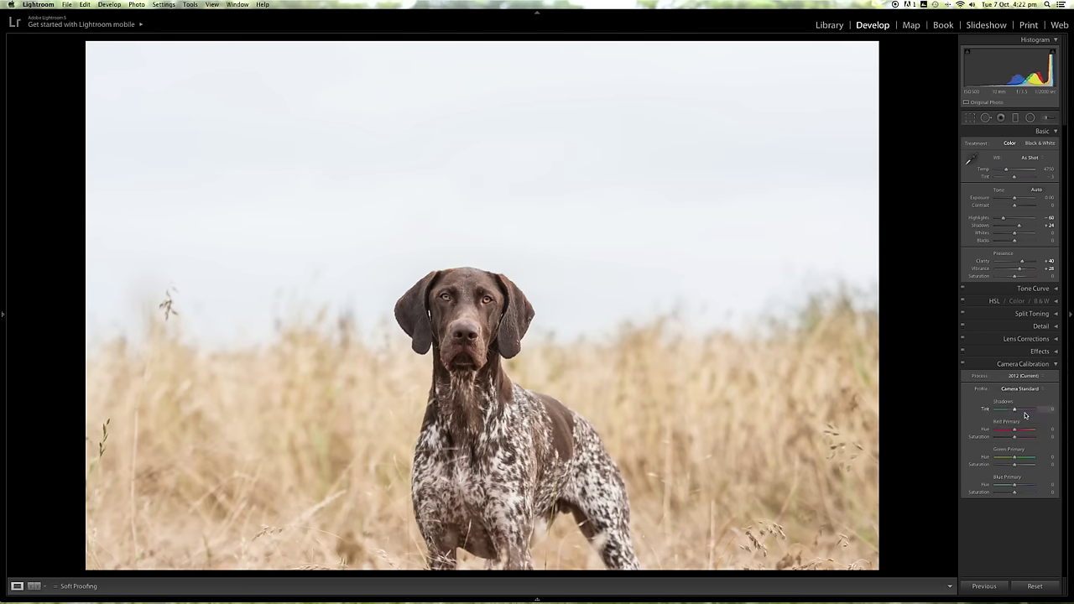
# Step: Set the white balance temperature to 4900, then nudge it up to 4950
pyautogui.click(1044, 171)
pyautogui.write('4900')
pyautogui.press('Return')
pyautogui.press('Up')
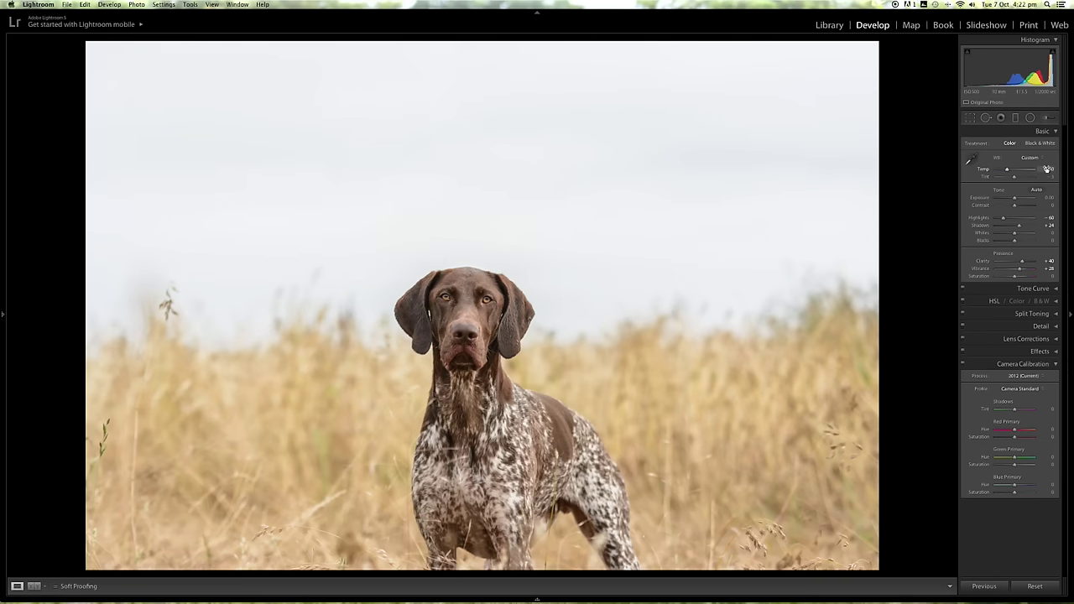
# Step: Raise sharpening Amount to 63 and zoom to 1:1 on the dog's eye
pyautogui.click(1042, 329)
pyautogui.moveTo(1002, 425); pyautogui.dragTo(1011, 429)
pyautogui.moveTo(1008, 370); pyautogui.dragTo(1018, 387)
pyautogui.click(471, 293)
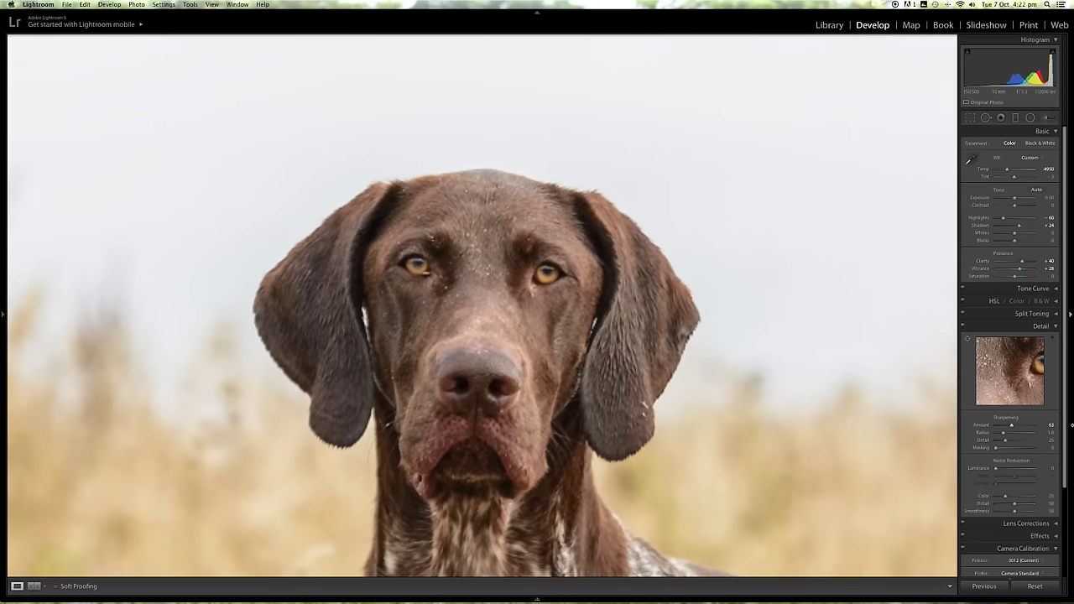
# Step: Add luminance noise reduction of 10, then zoom back to fit the whole photo
pyautogui.moveTo(997, 471); pyautogui.dragTo(1002, 470)
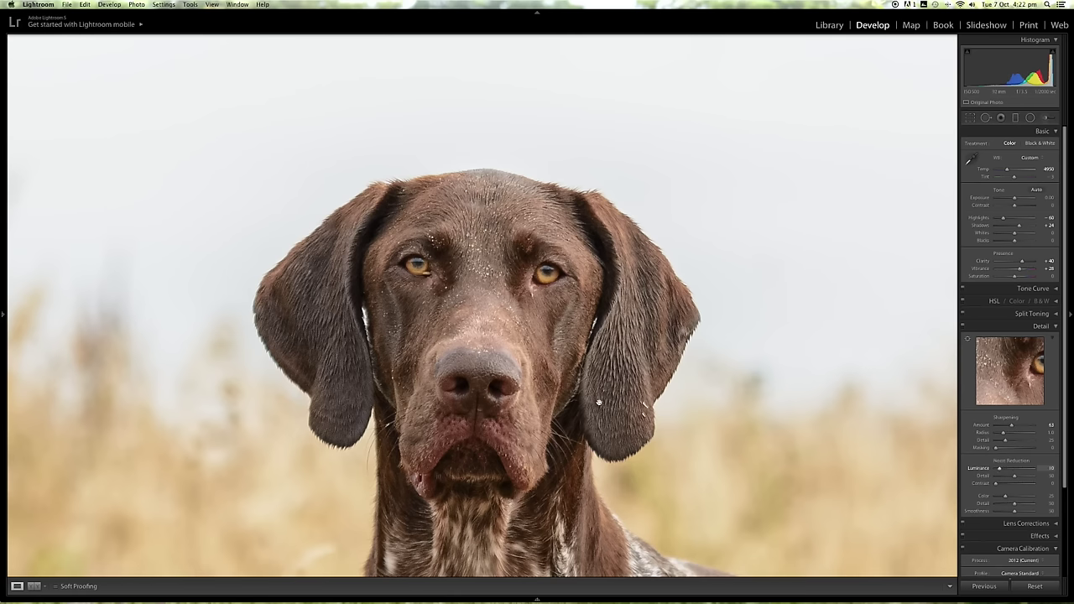
pyautogui.scroll(-2, 631, 349)
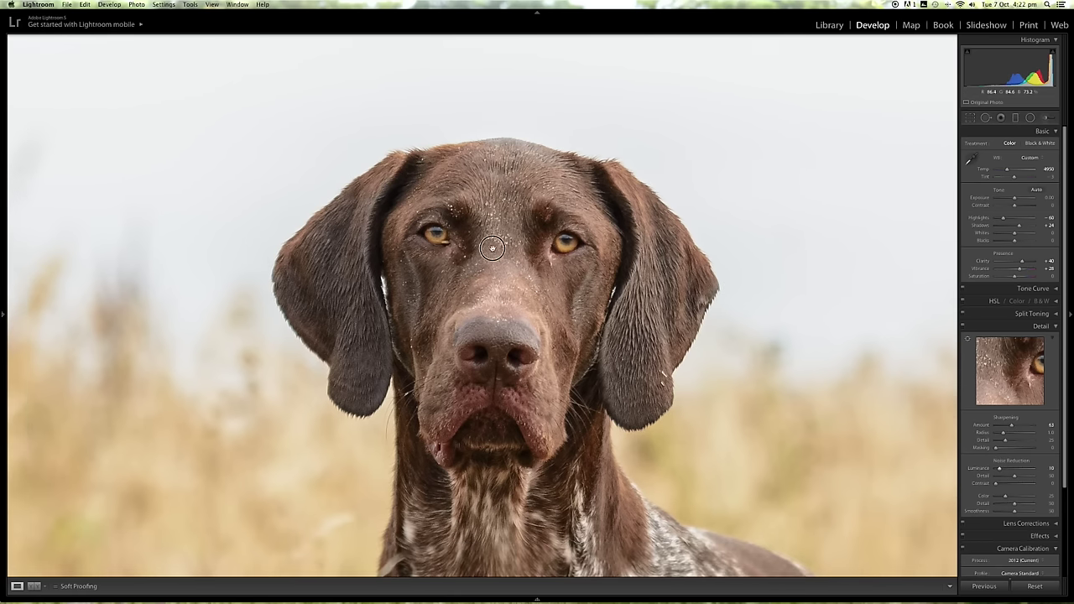
pyautogui.scroll(-2, 507, 240)
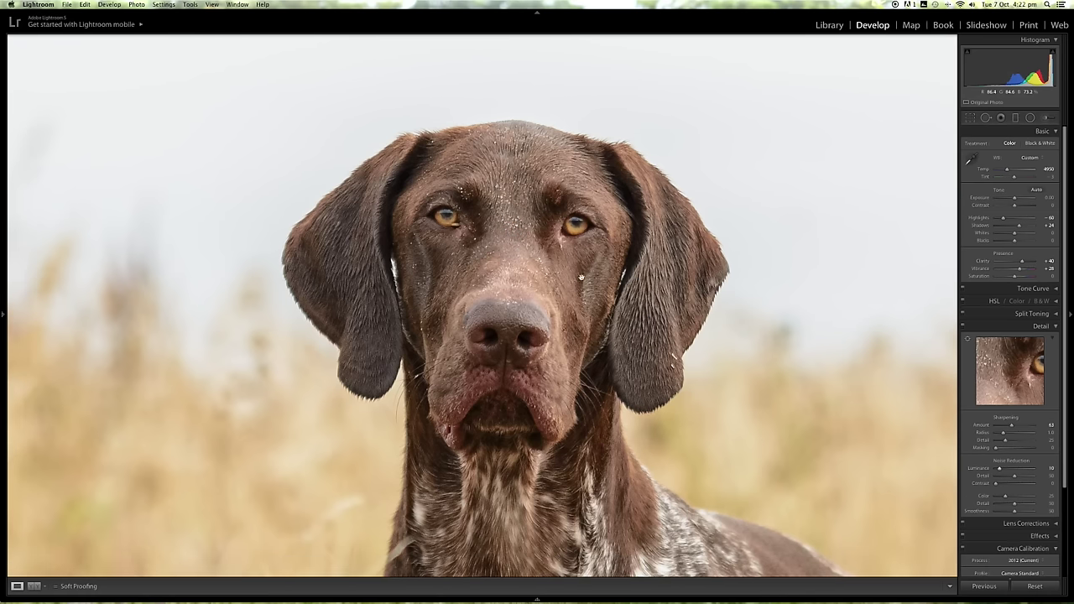
pyautogui.scroll(-2, 784, 395)
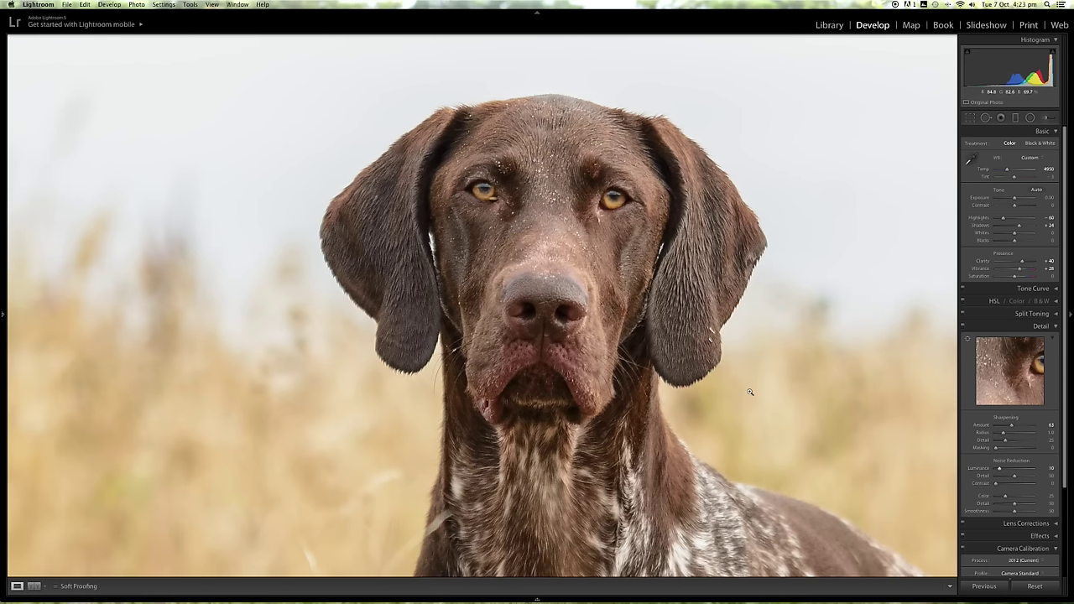
pyautogui.click(750, 392)
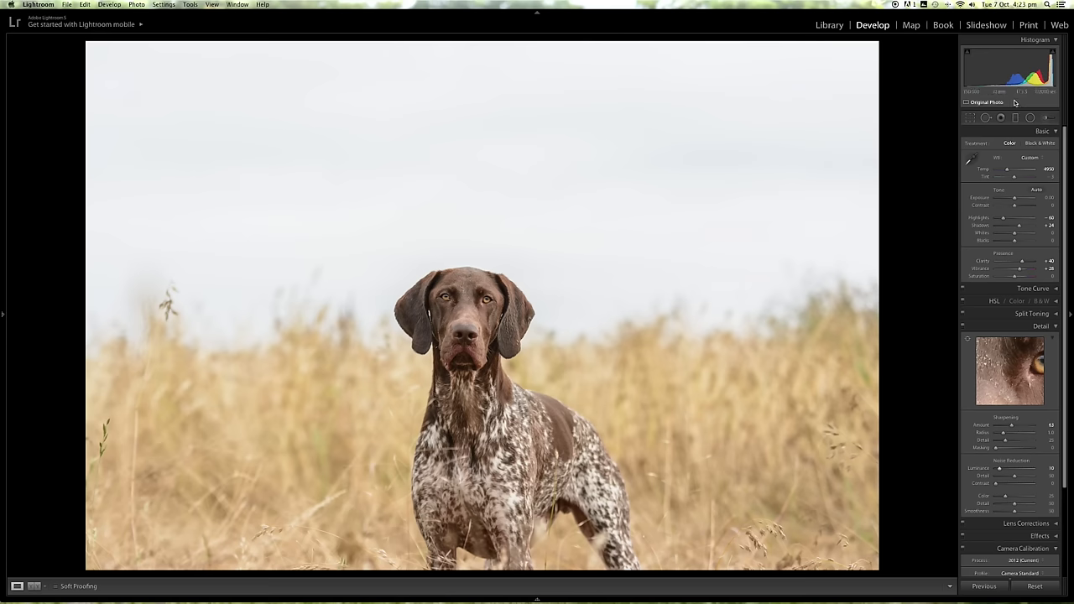
pyautogui.click(970, 118)
# Step: Crop to a 16 x 10 ratio, tightening the frame around the centred dog, and apply it
pyautogui.click(1014, 145)
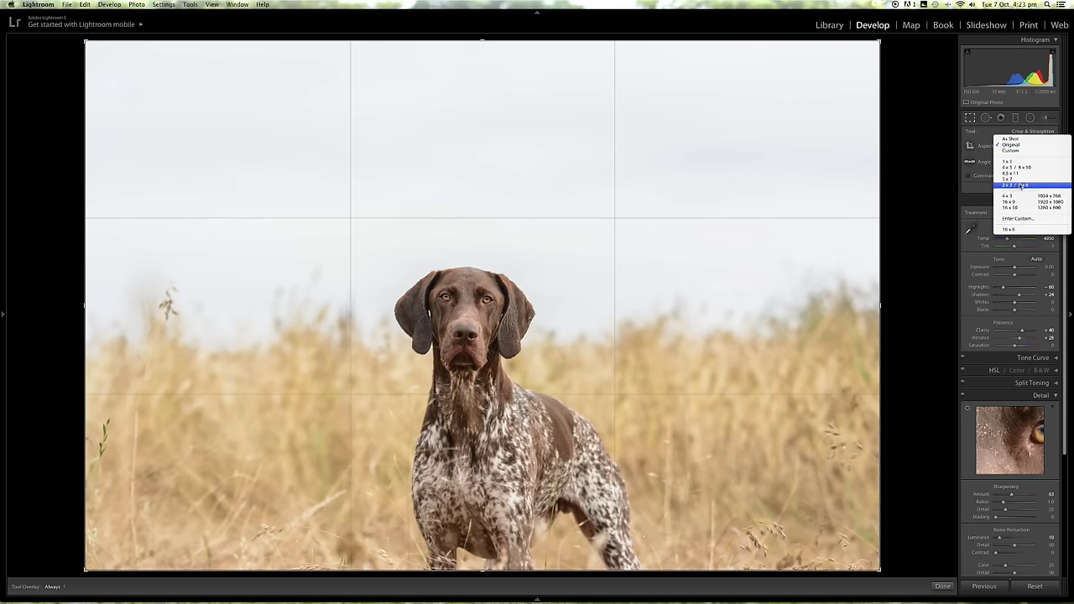
pyautogui.click(1010, 207)
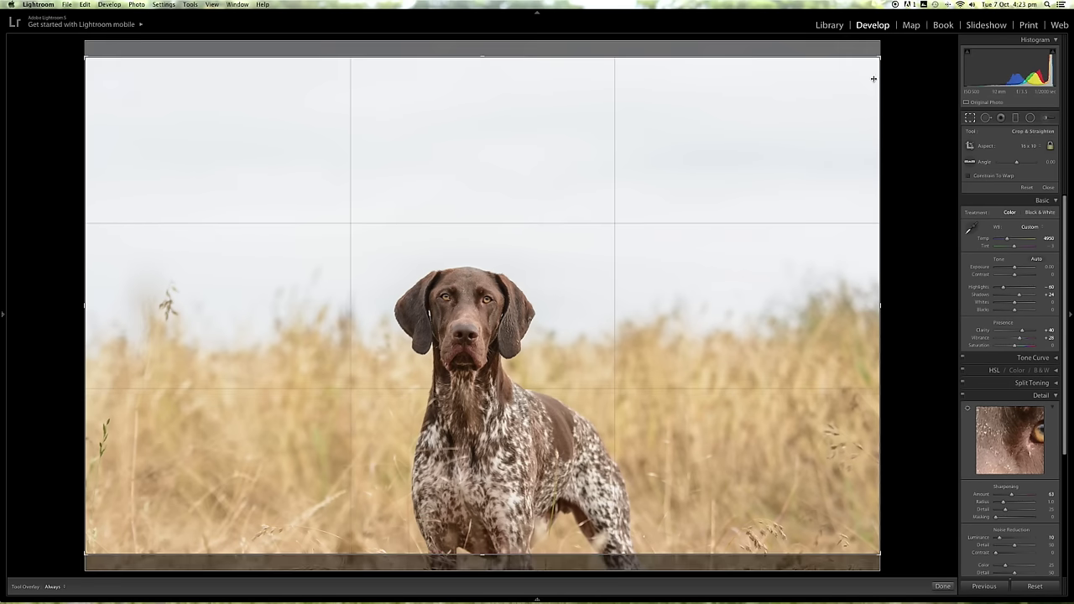
pyautogui.moveTo(829, 112); pyautogui.dragTo(829, 101)
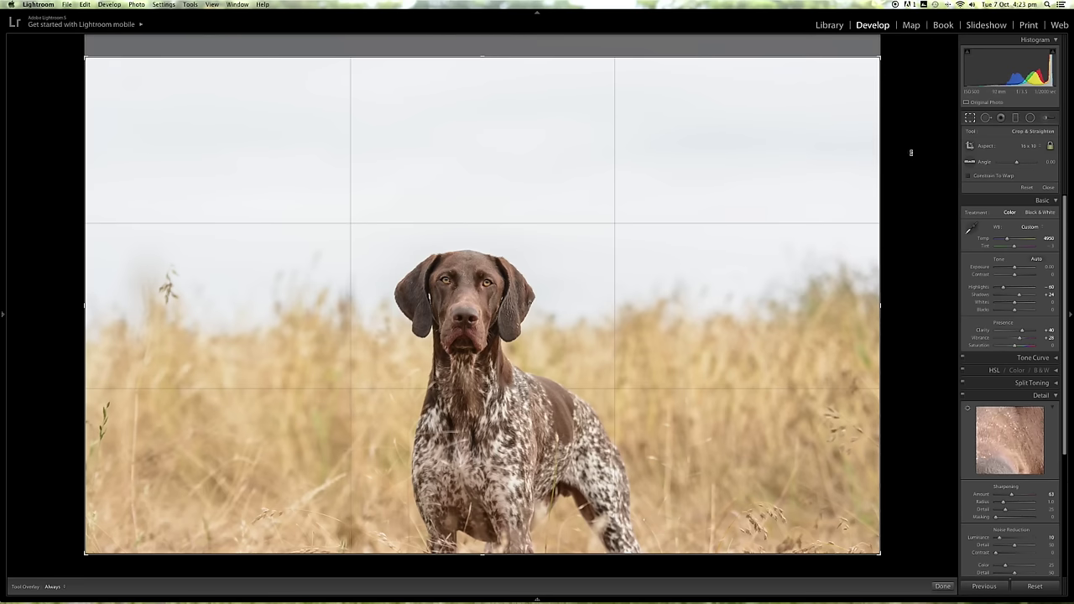
pyautogui.moveTo(881, 57); pyautogui.dragTo(803, 105)
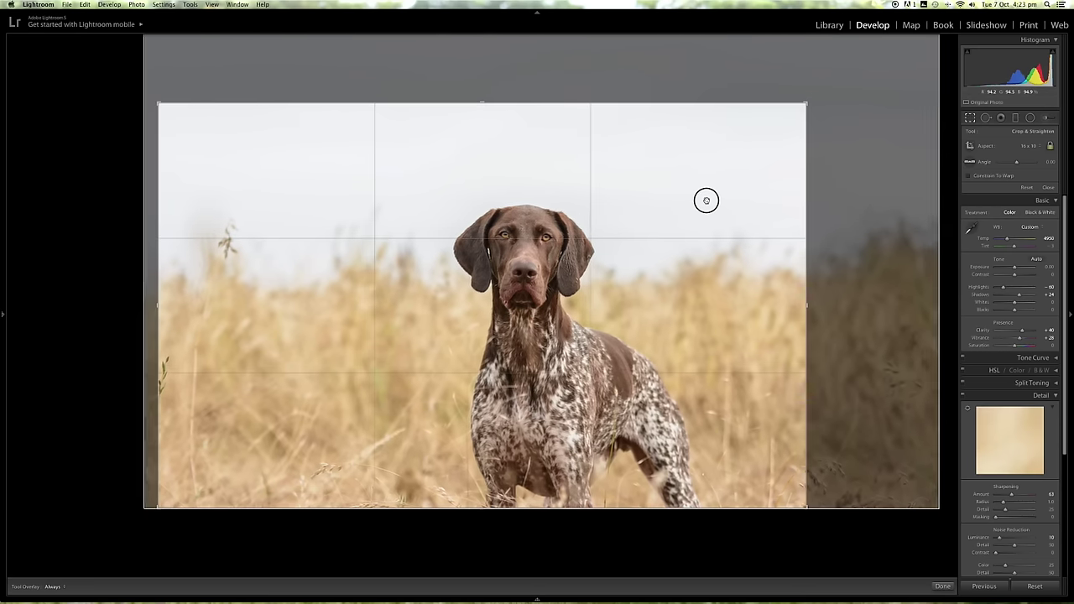
pyautogui.moveTo(485, 160); pyautogui.dragTo(482, 160)
pyautogui.moveTo(480, 104); pyautogui.dragTo(479, 107)
pyautogui.moveTo(498, 232); pyautogui.dragTo(491, 225)
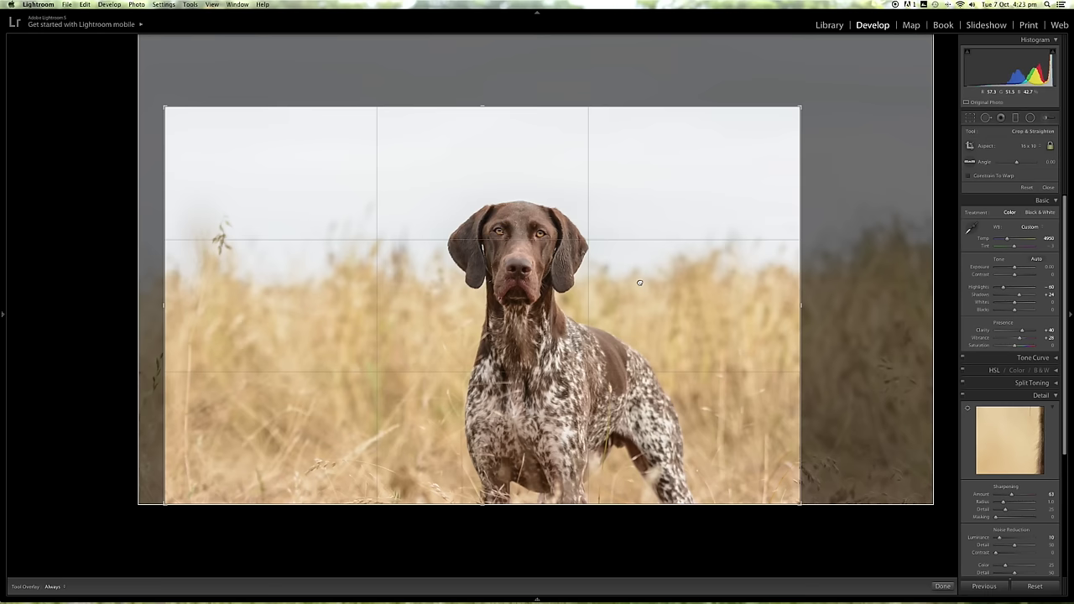
pyautogui.press('Return')
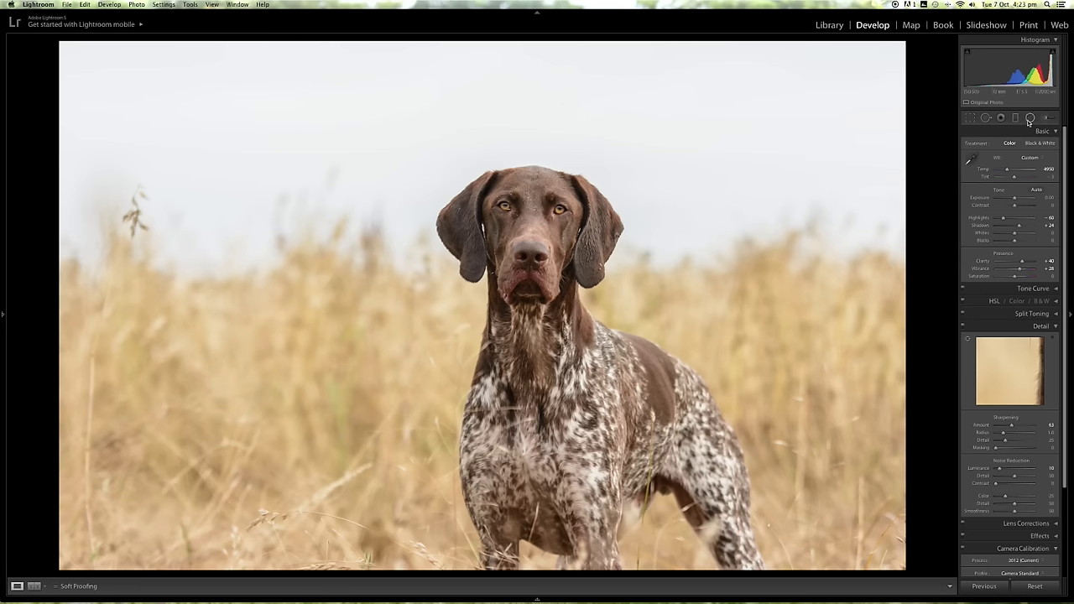
# Step: Draw a radial filter ellipse centred on the dog's head
pyautogui.click(1030, 119)
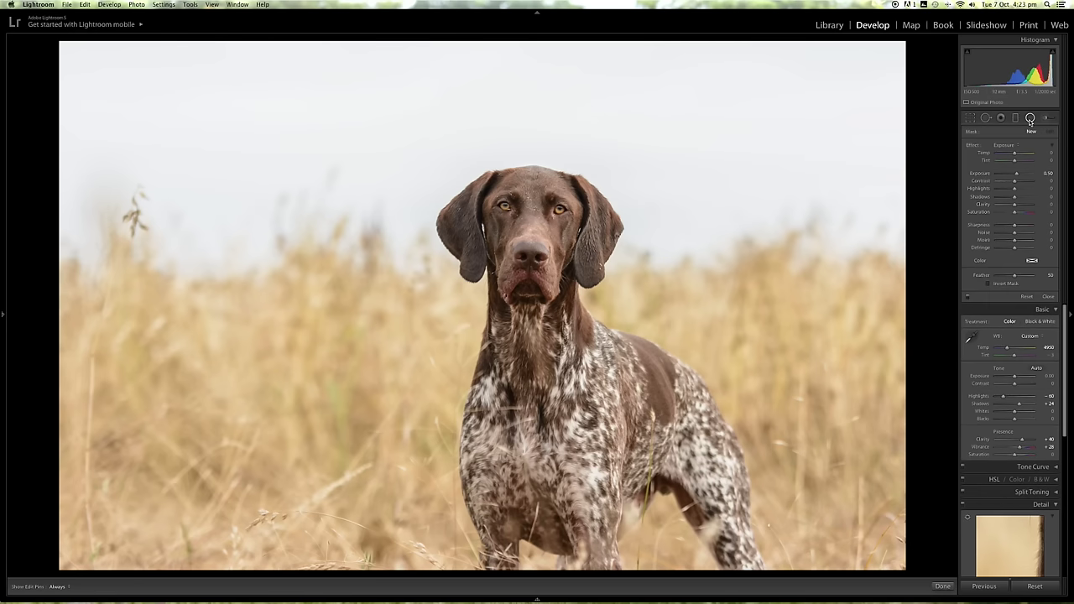
pyautogui.moveTo(512, 225); pyautogui.dragTo(627, 347)
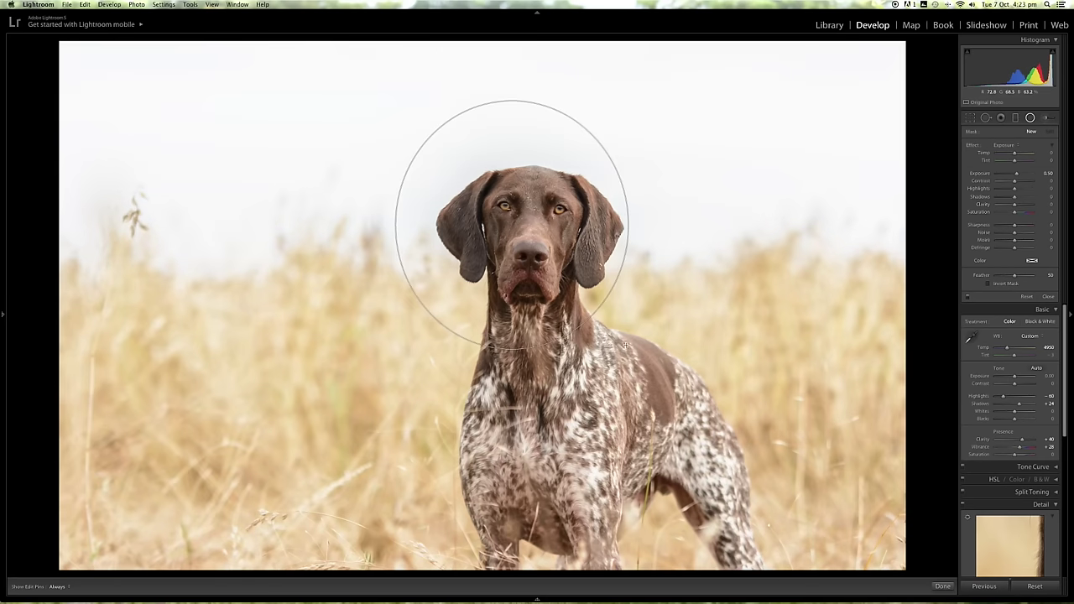
pyautogui.moveTo(546, 269); pyautogui.dragTo(560, 286)
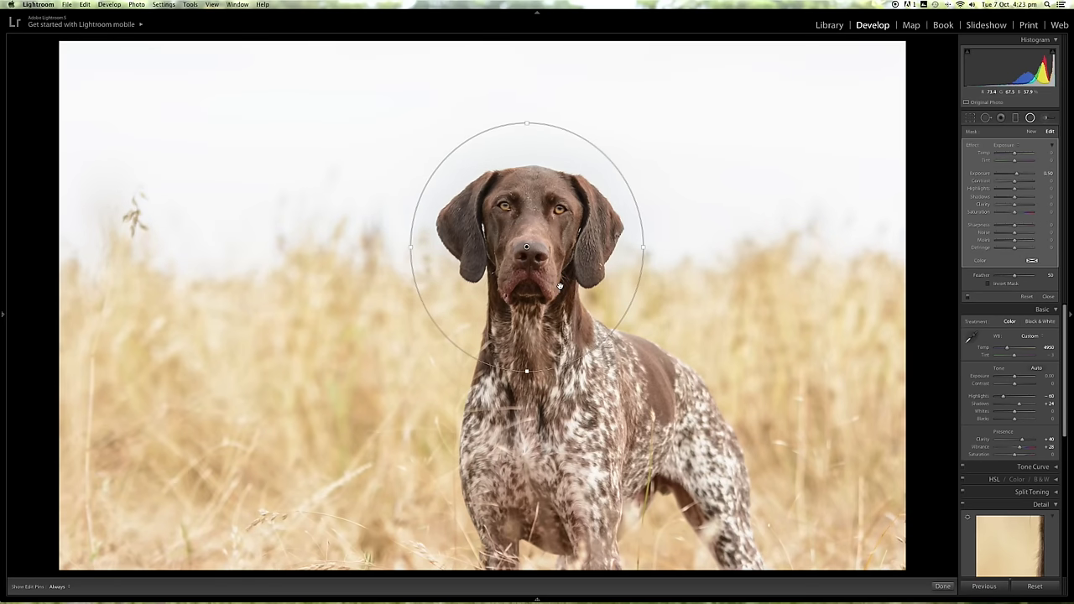
# Step: Set the radial filter to Exposure 0, Highlights -42, Clarity 25, Saturation 29, comparing and nudging it
pyautogui.doubleClick(1018, 176)
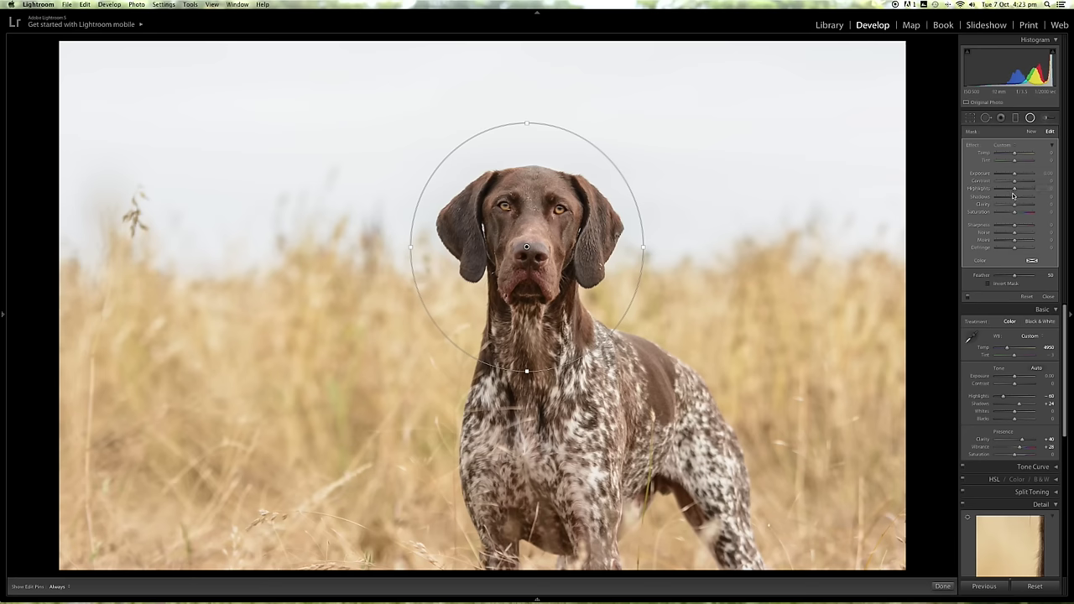
pyautogui.click(1010, 192)
pyautogui.moveTo(1009, 192); pyautogui.dragTo(1008, 192)
pyautogui.click(1019, 208)
pyautogui.click(1019, 213)
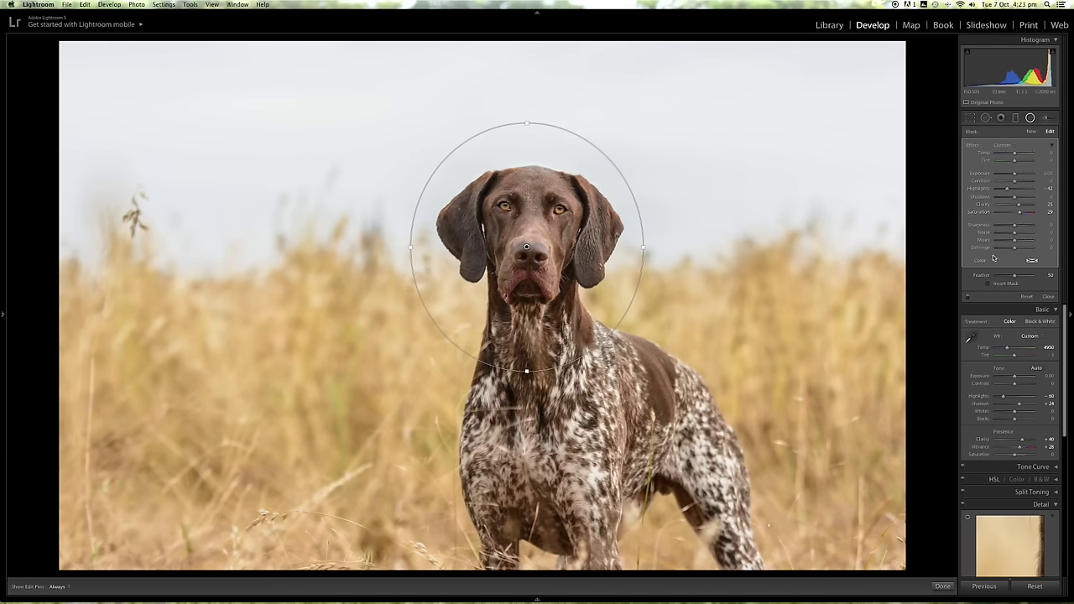
pyautogui.click(967, 297)
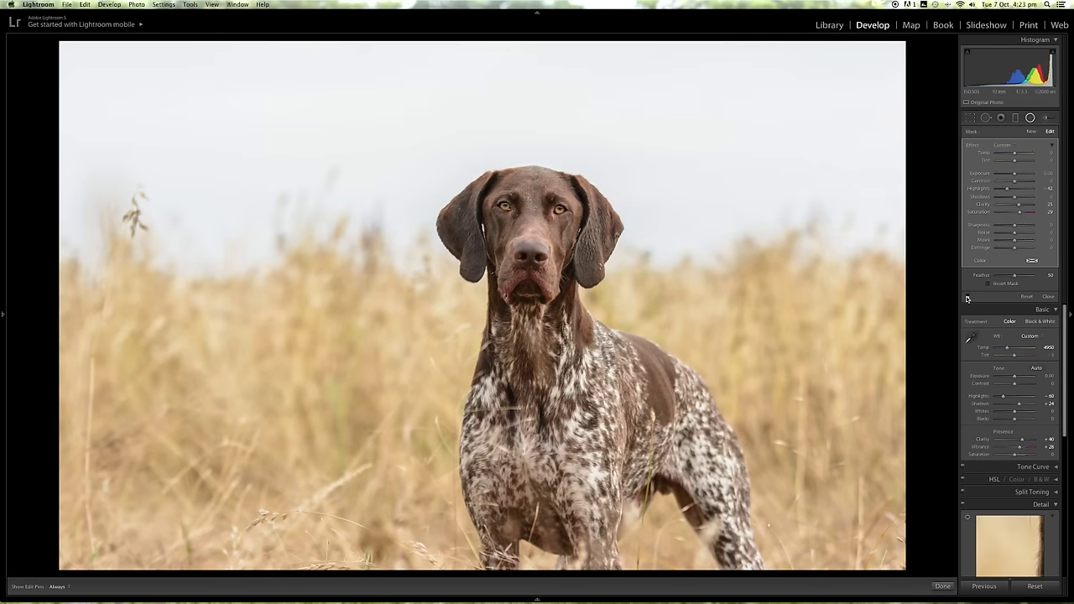
pyautogui.click(967, 297)
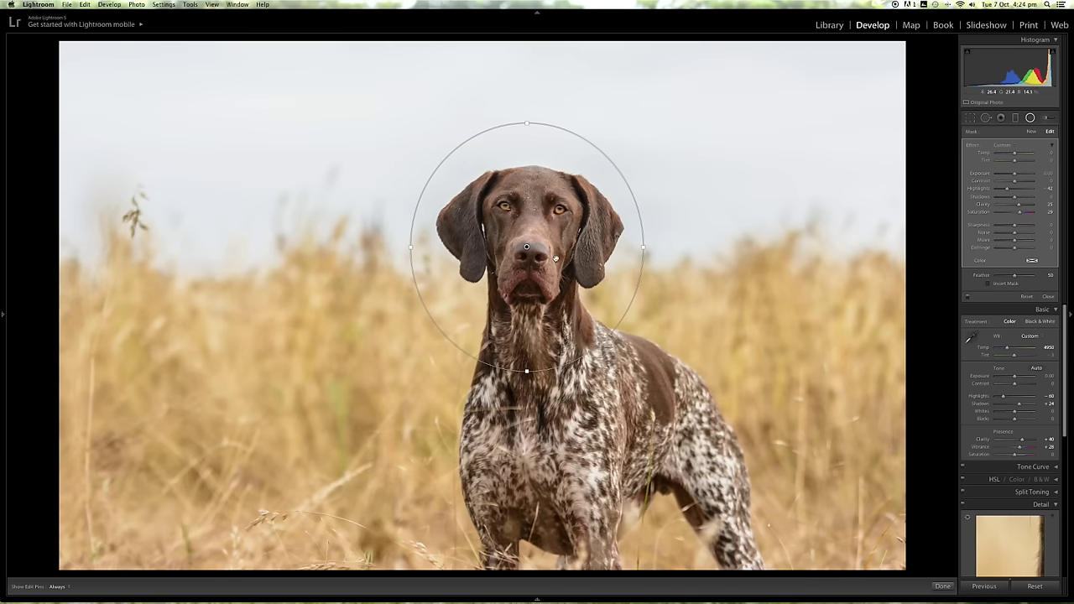
pyautogui.moveTo(526, 202)
pyautogui.mouseDown()
pyautogui.moveTo(529, 217)
pyautogui.moveTo(531, 207)
pyautogui.mouseUp()
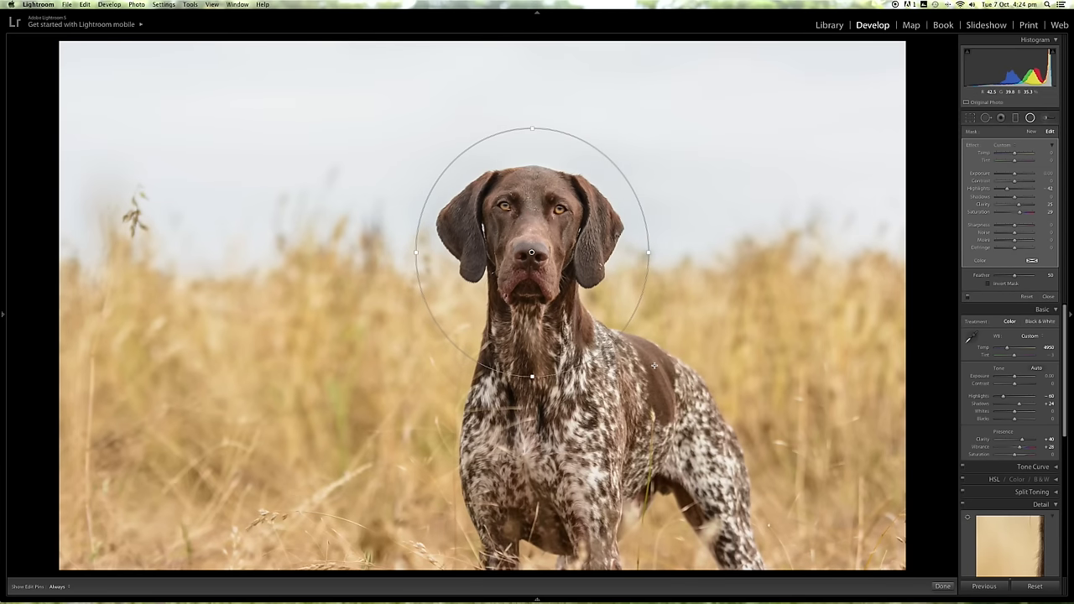
pyautogui.click(944, 586)
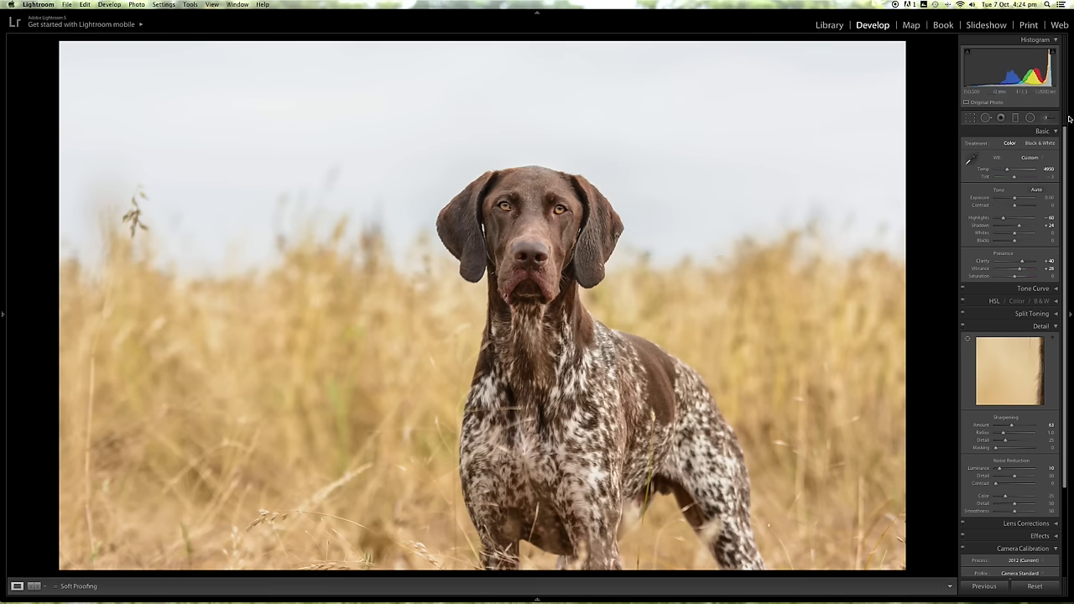
# Step: Drag a diagonal graduated filter from the upper left toward the dog's chest with Highlights 57
pyautogui.click(1015, 117)
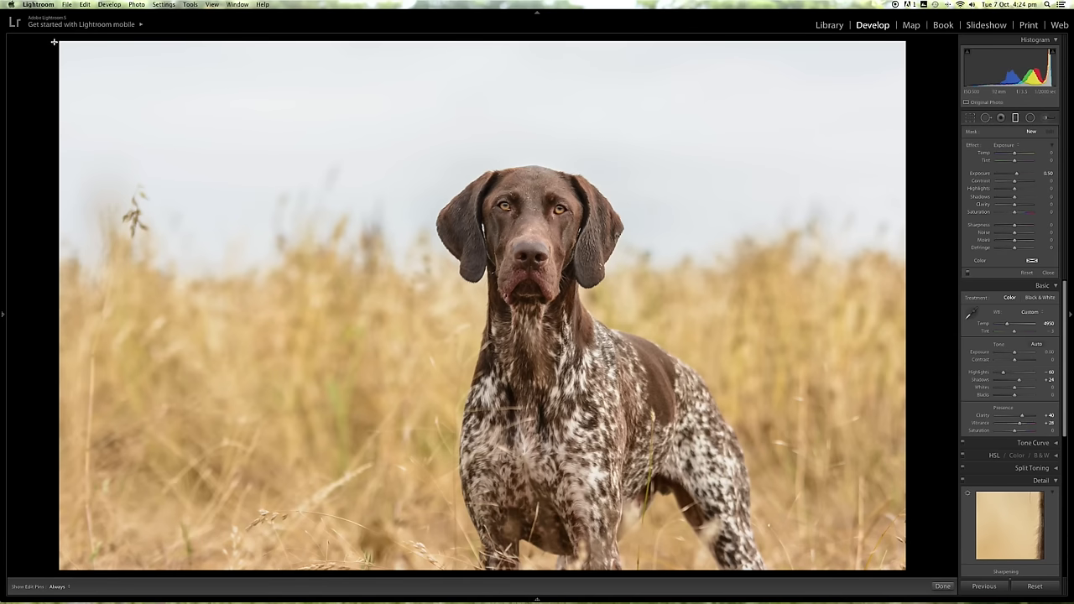
pyautogui.moveTo(180, 143); pyautogui.dragTo(300, 244)
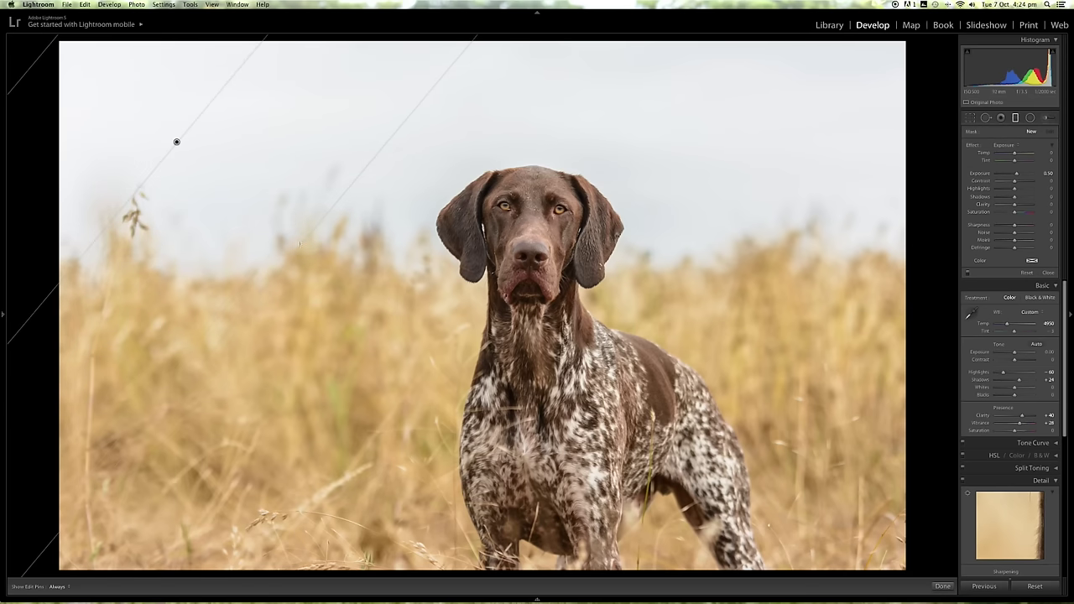
pyautogui.moveTo(1018, 177); pyautogui.dragTo(1021, 190)
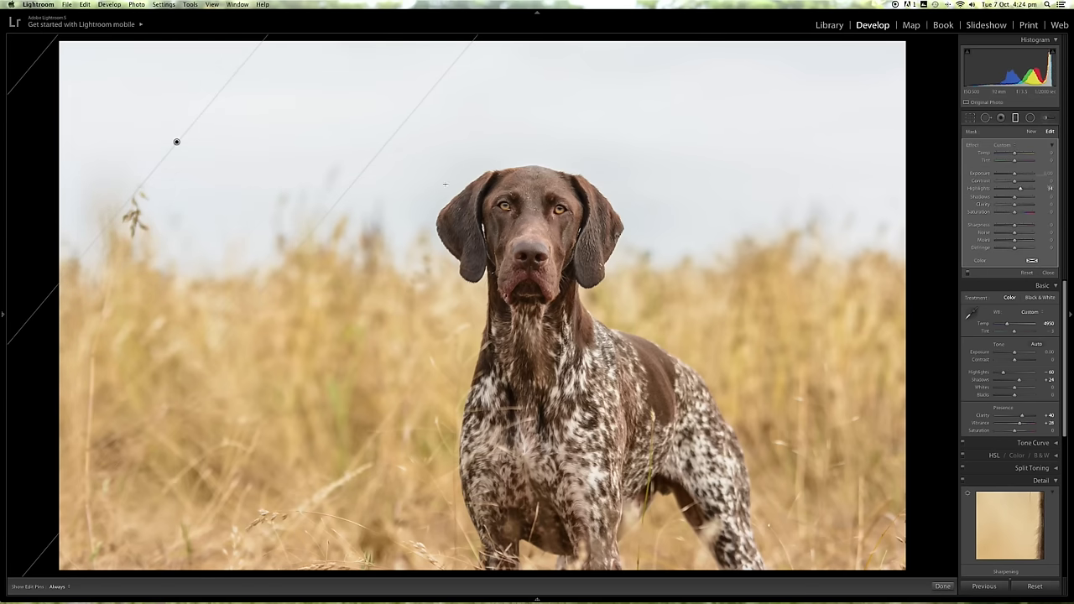
pyautogui.moveTo(176, 142); pyautogui.dragTo(344, 272)
pyautogui.moveTo(391, 303); pyautogui.dragTo(465, 341)
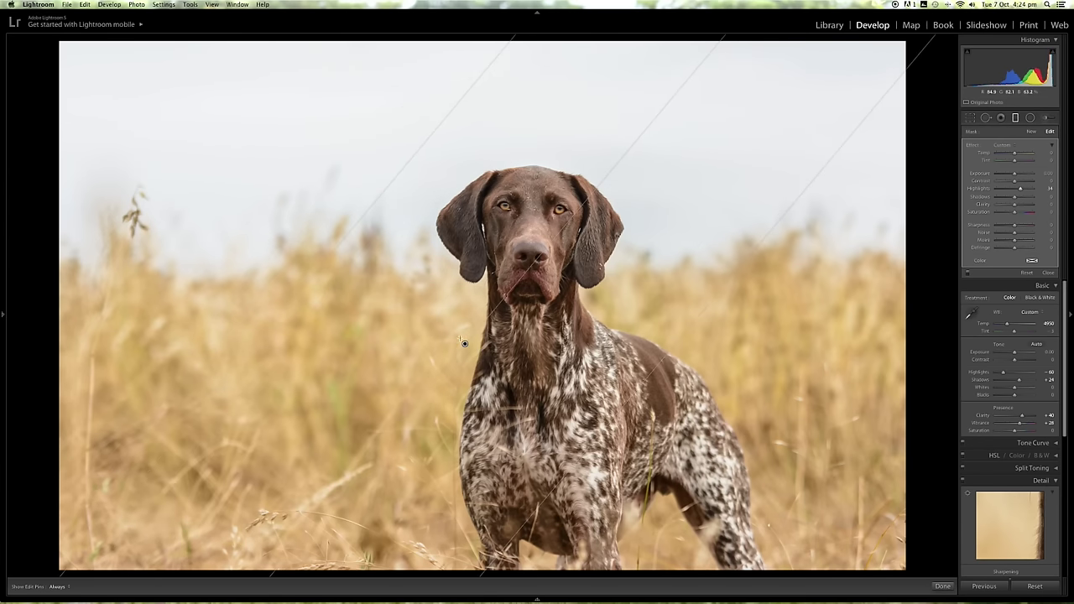
pyautogui.moveTo(1021, 191); pyautogui.dragTo(1025, 193)
# Step: Warm the graduated filter, comparing on and off, and settle on Temp 7
pyautogui.click(1016, 154)
pyautogui.moveTo(1015, 155); pyautogui.dragTo(1021, 155)
pyautogui.click(968, 273)
pyautogui.click(968, 274)
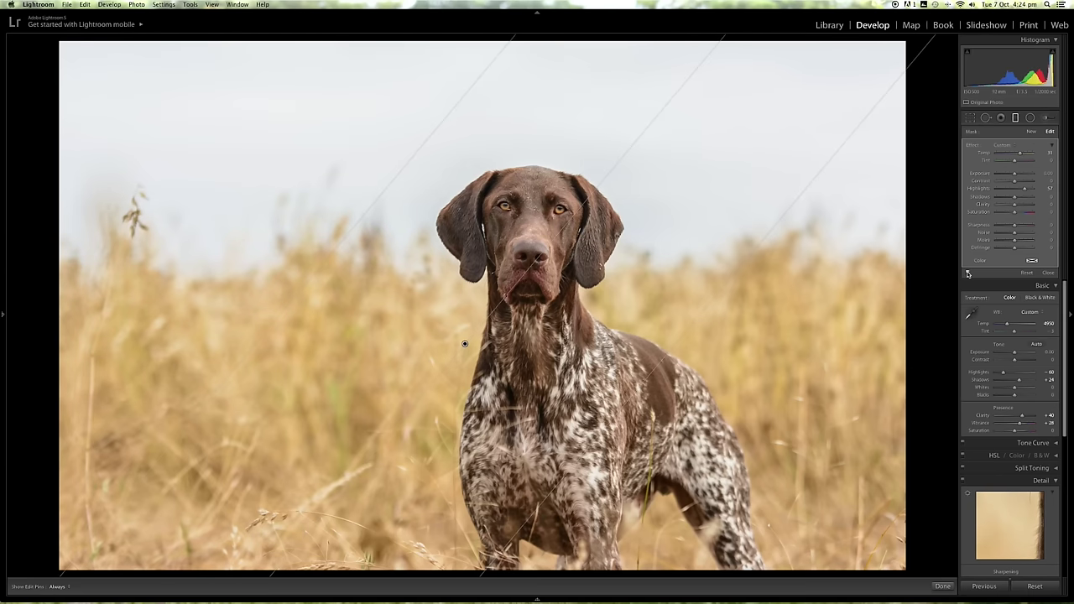
pyautogui.moveTo(1020, 154); pyautogui.dragTo(1016, 155)
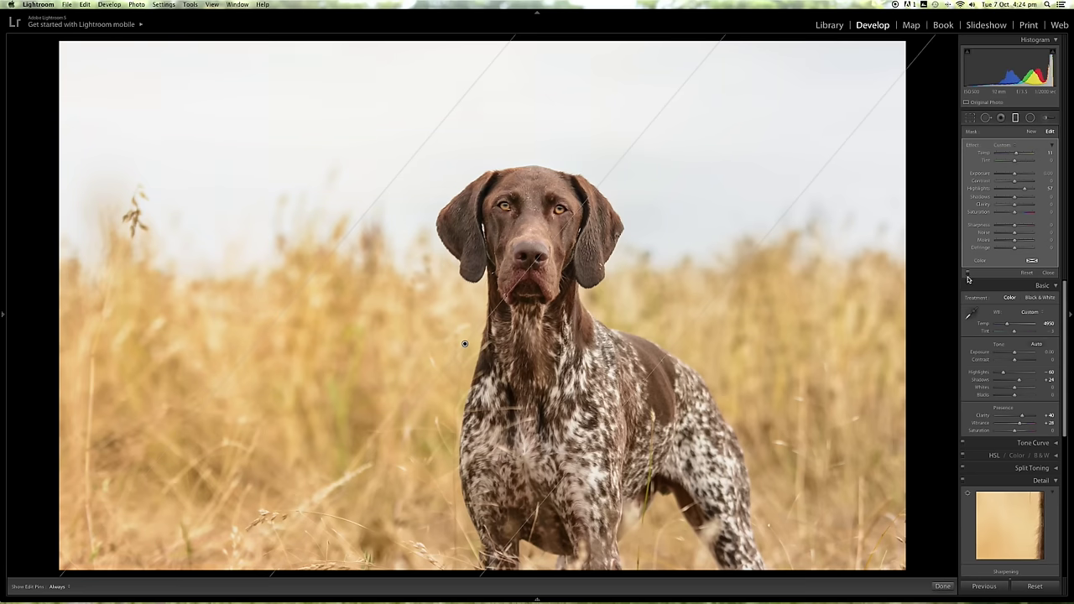
pyautogui.click(967, 275)
pyautogui.click(968, 276)
pyautogui.moveTo(1017, 154); pyautogui.dragTo(1016, 155)
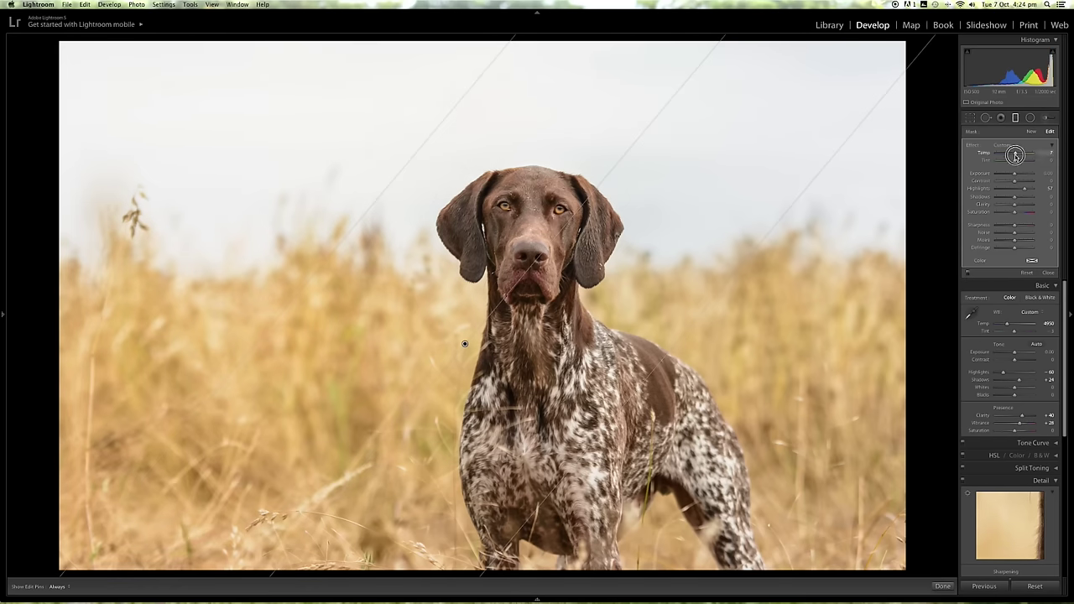
pyautogui.click(968, 275)
pyautogui.click(969, 274)
pyautogui.click(944, 585)
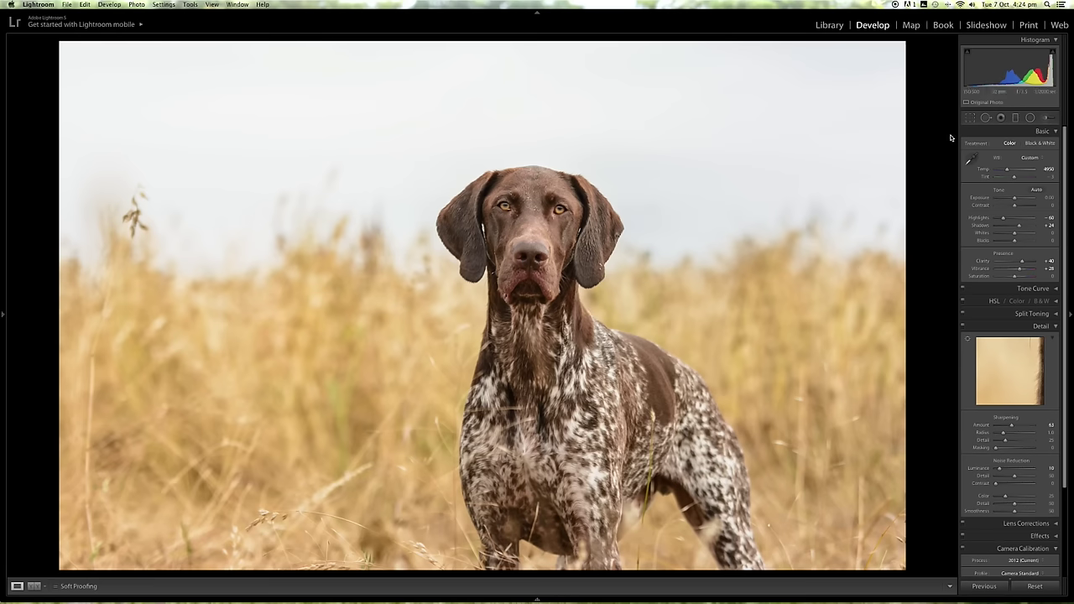
# Step: Paint an Exposure +0.50 adjustment brush stroke over the dog's eyes on its head
pyautogui.click(1045, 119)
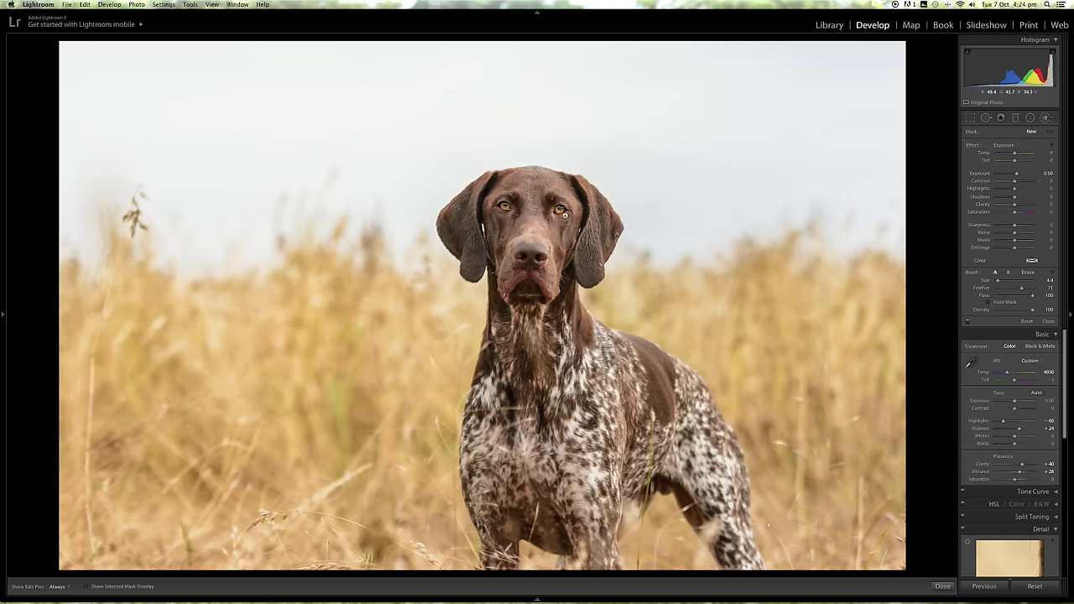
pyautogui.click(558, 221)
pyautogui.press('h')
pyautogui.press('h')
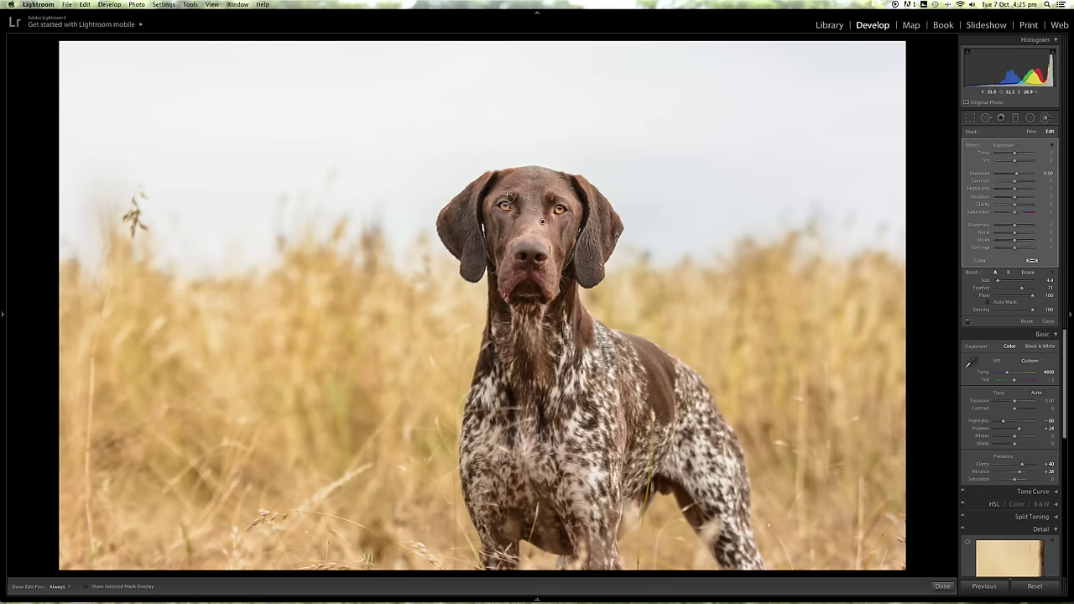
pyautogui.click(943, 586)
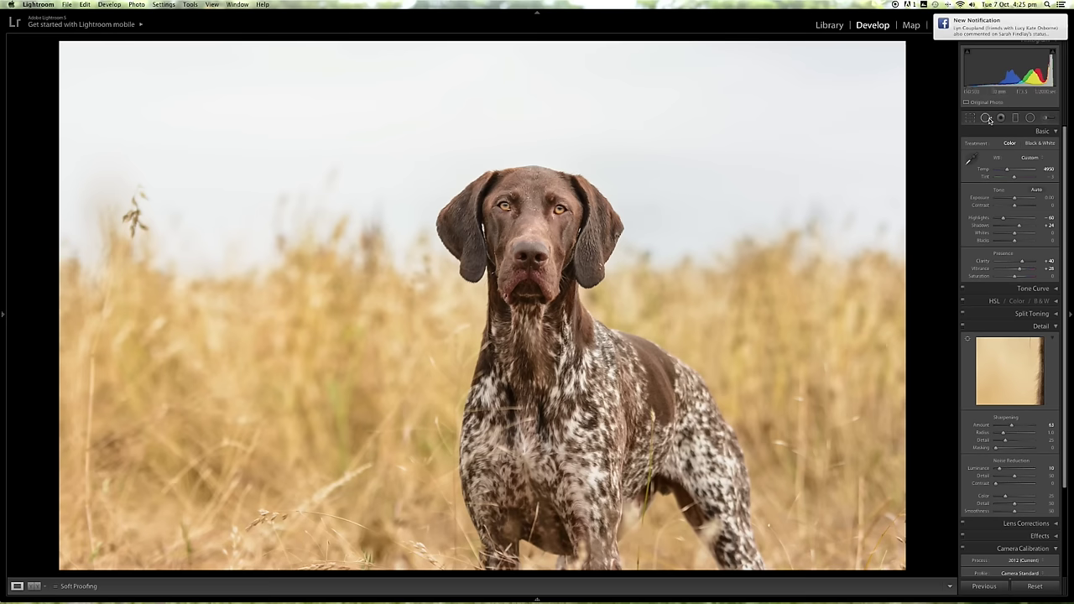
# Step: Heal the stray grass stalk in the upper-left sky, sourcing from cleaner grass to the right
pyautogui.click(987, 119)
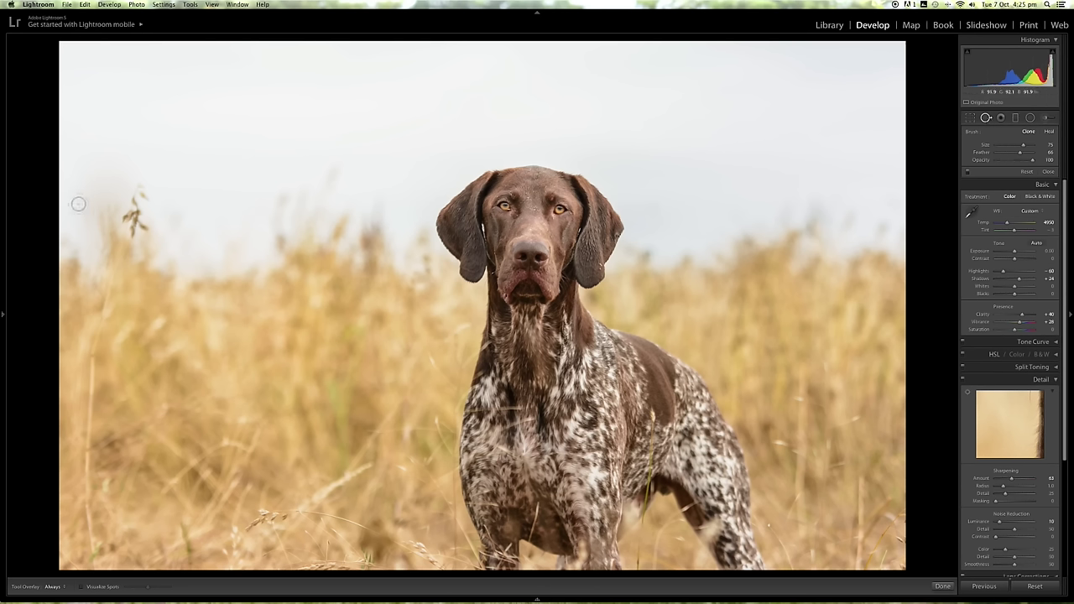
pyautogui.moveTo(132, 243)
pyautogui.mouseDown()
pyautogui.moveTo(137, 185)
pyautogui.moveTo(125, 217)
pyautogui.moveTo(145, 233)
pyautogui.moveTo(149, 186)
pyautogui.mouseUp()
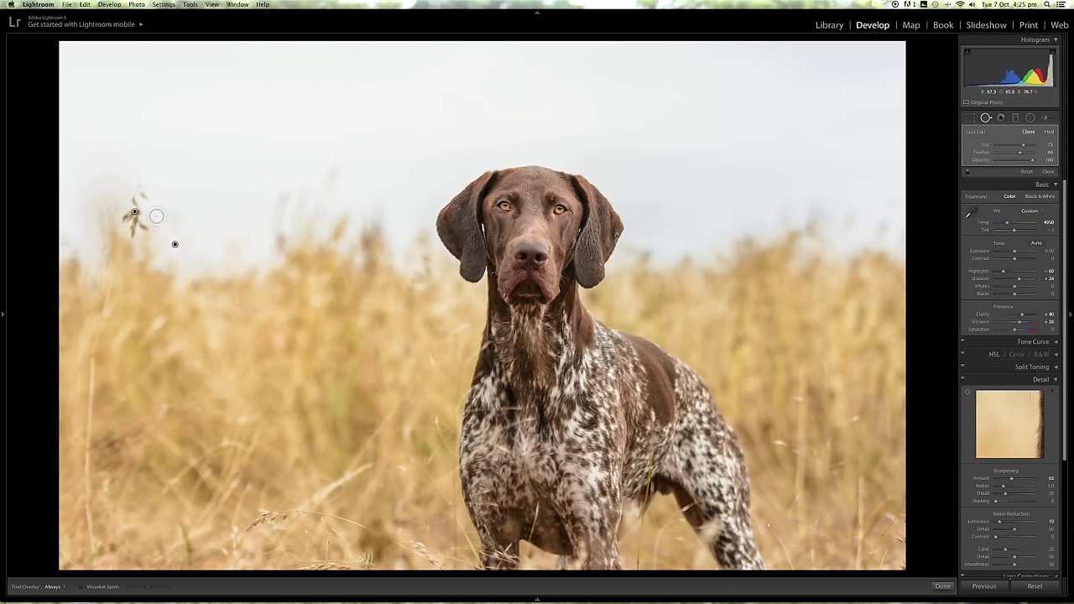
pyautogui.moveTo(174, 244); pyautogui.dragTo(335, 236)
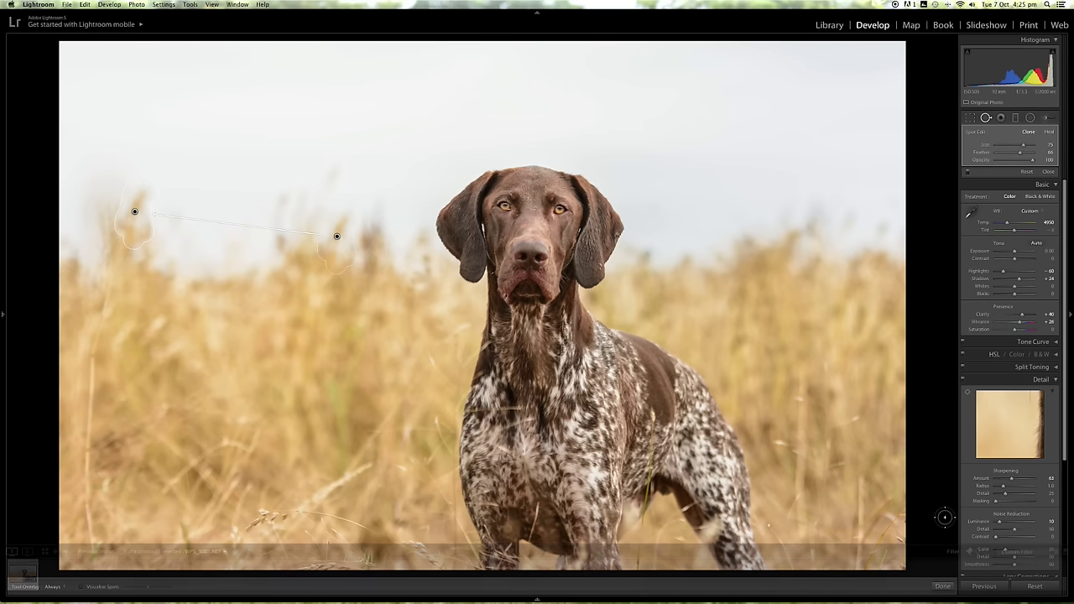
pyautogui.click(942, 586)
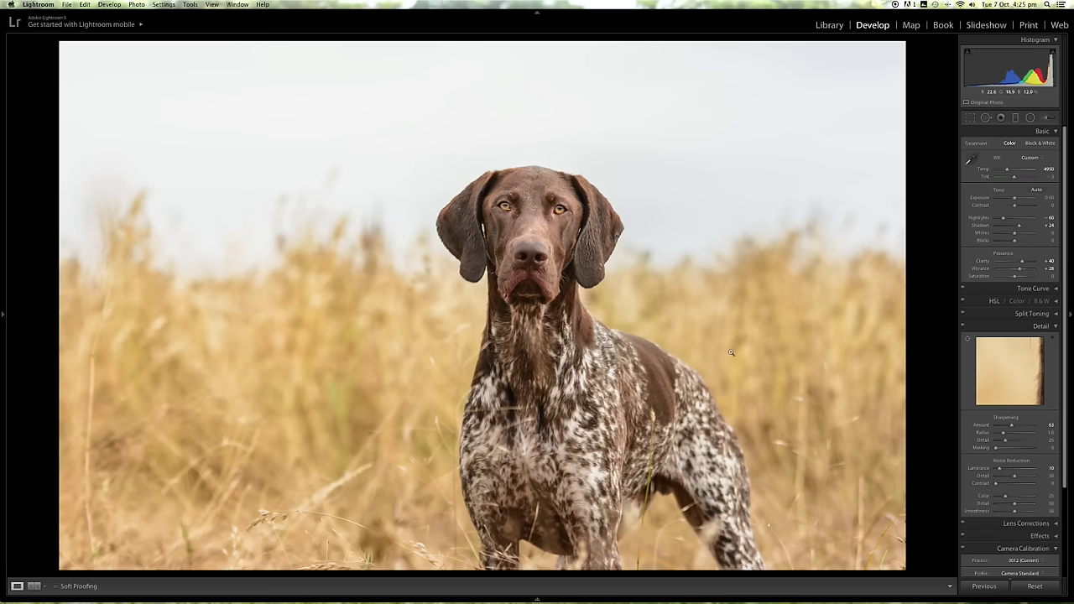
# Step: In the Tone Curve, pull Shadows down to -19 and lift Highlights to +9
pyautogui.click(1048, 325)
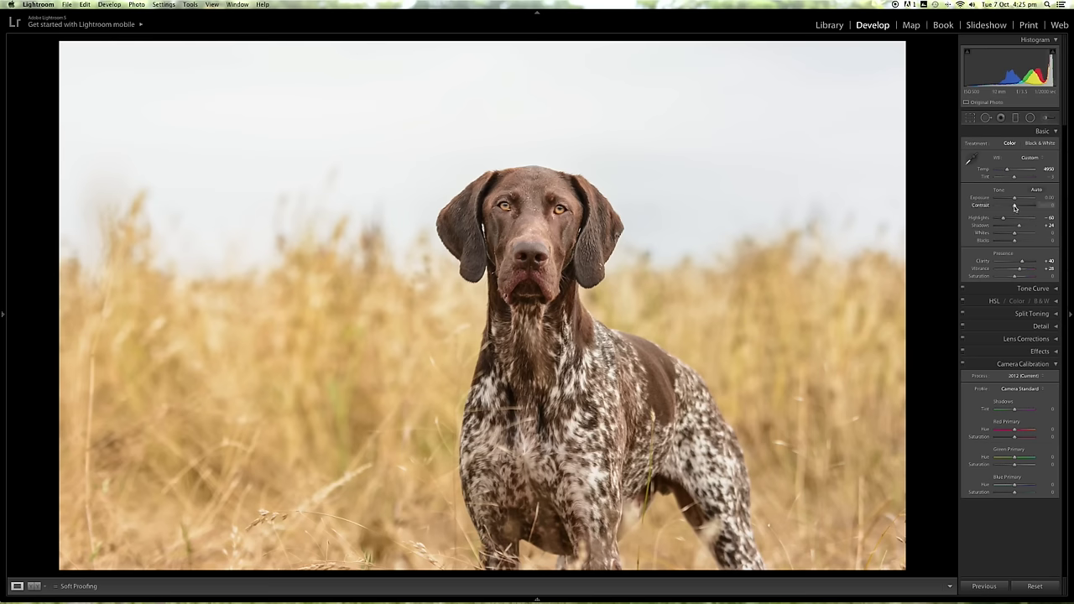
pyautogui.click(1045, 315)
pyautogui.click(1051, 289)
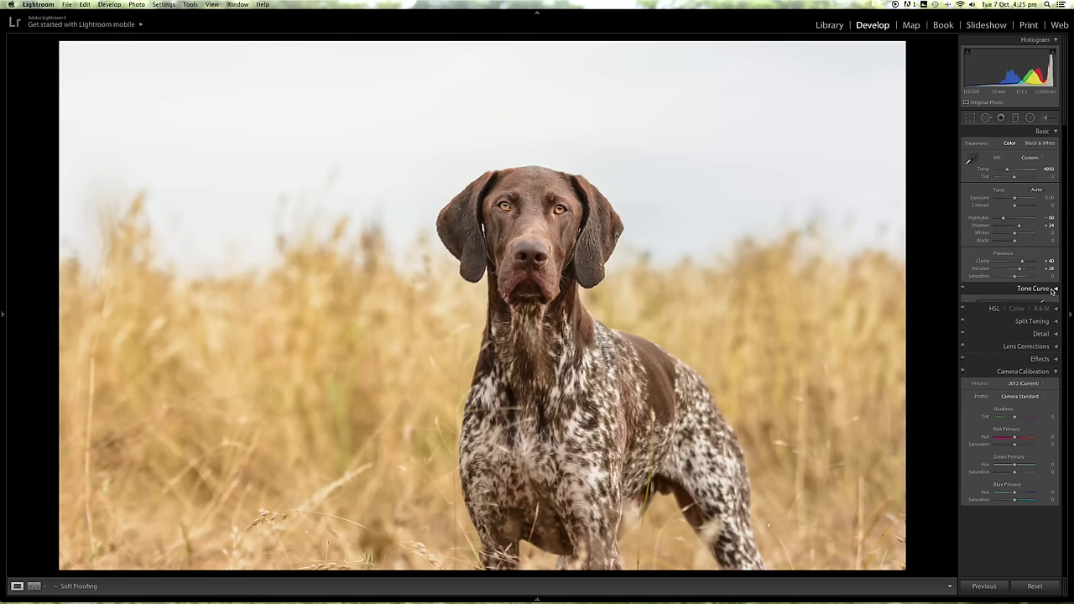
pyautogui.moveTo(983, 360); pyautogui.dragTo(983, 364)
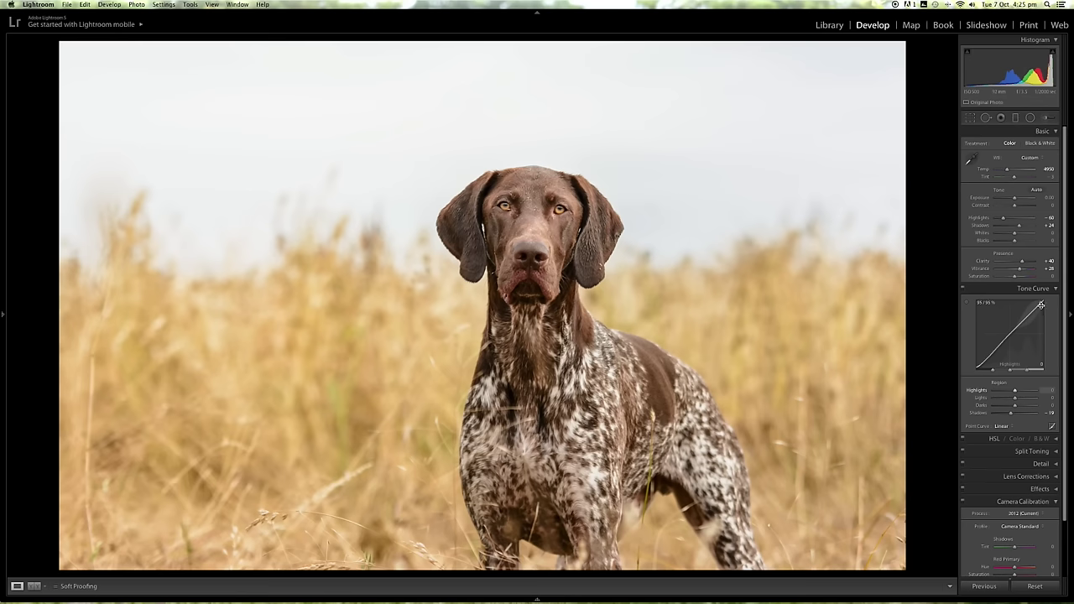
pyautogui.moveTo(1039, 305); pyautogui.dragTo(1038, 301)
# Step: Toggle the tone curve off and on to compare, then show before and after side by side
pyautogui.click(964, 290)
pyautogui.click(964, 289)
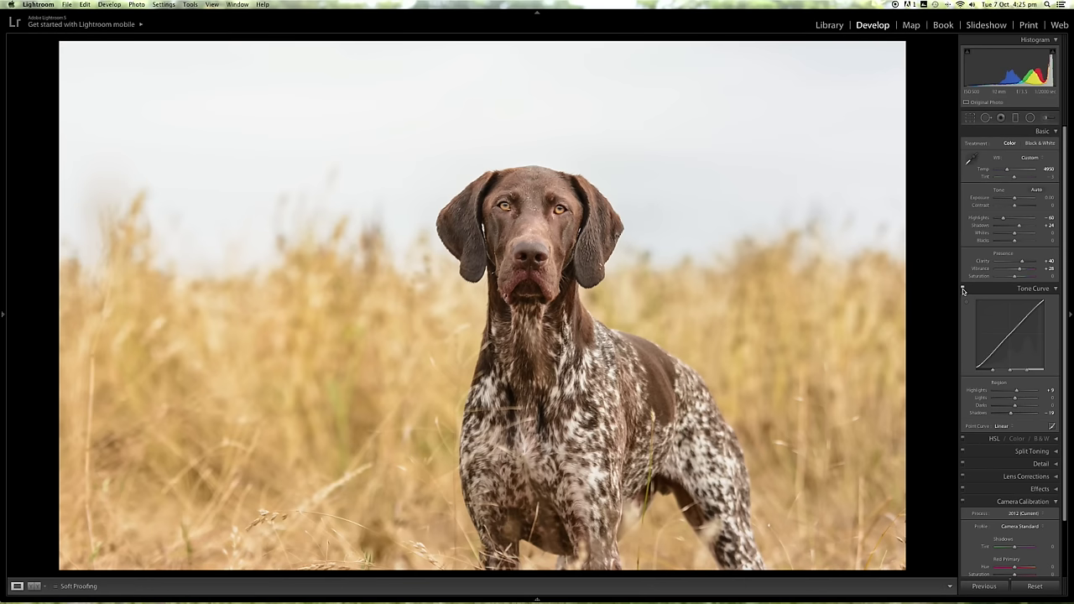
pyautogui.click(964, 290)
pyautogui.click(964, 290)
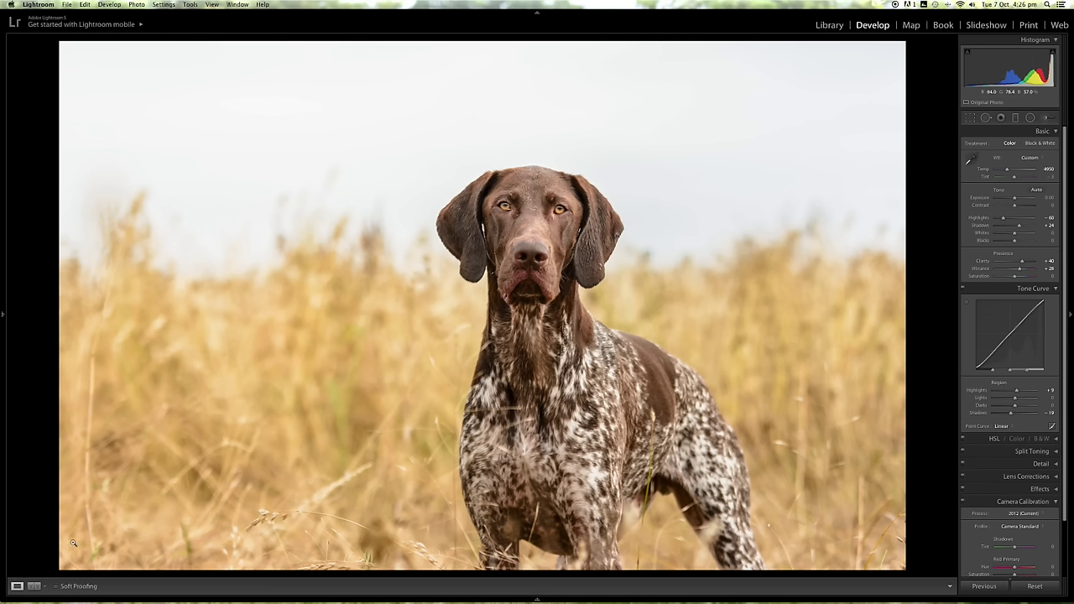
pyautogui.click(34, 586)
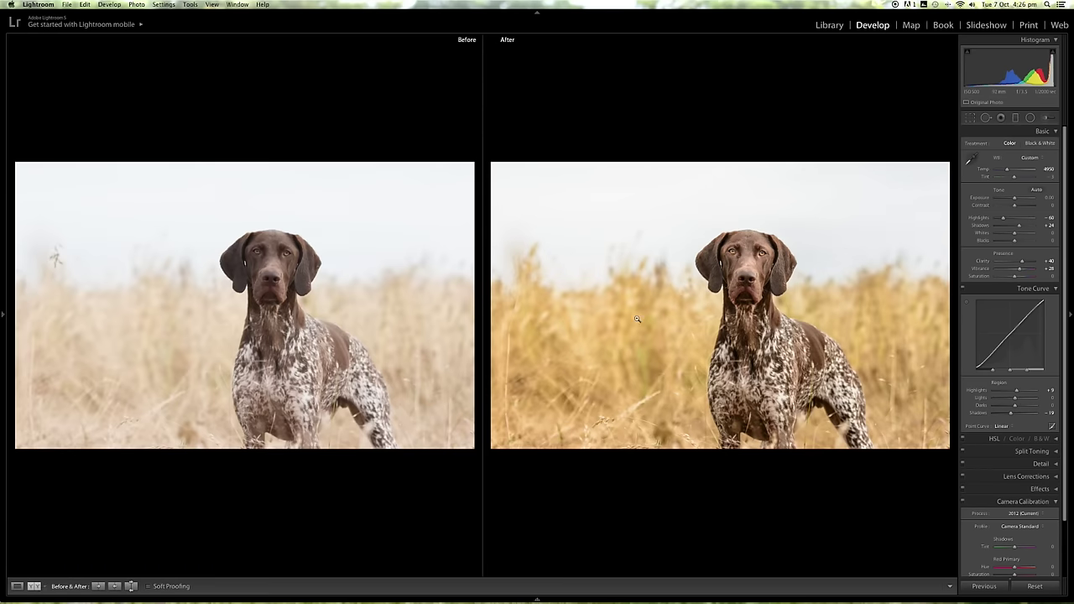
# Step: Hide the right panel and cycle the before/after split and stacked layouts, ending side by side
pyautogui.click(1071, 314)
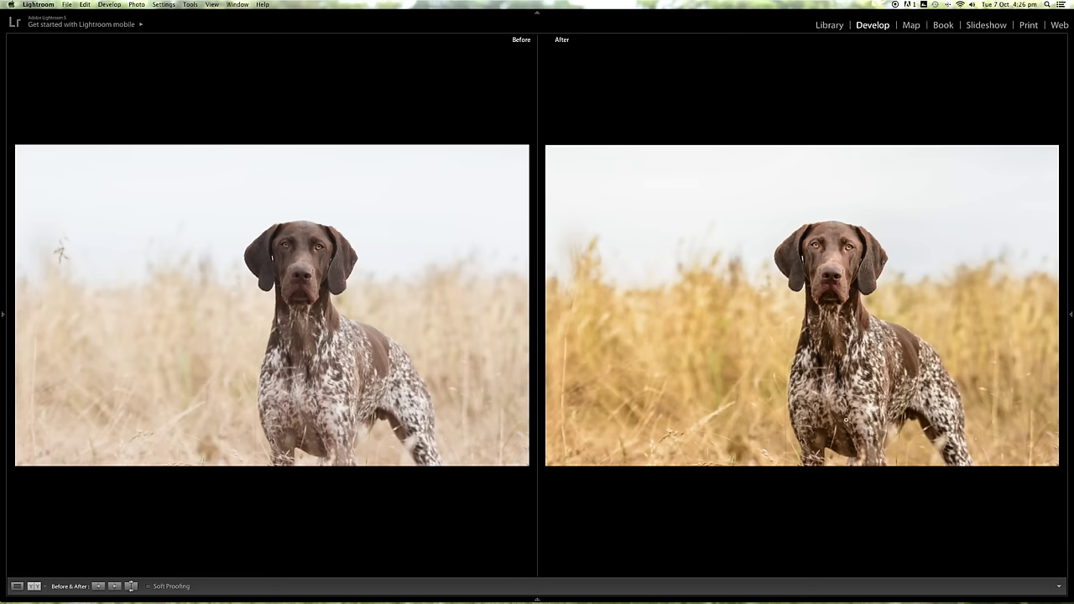
pyautogui.click(37, 585)
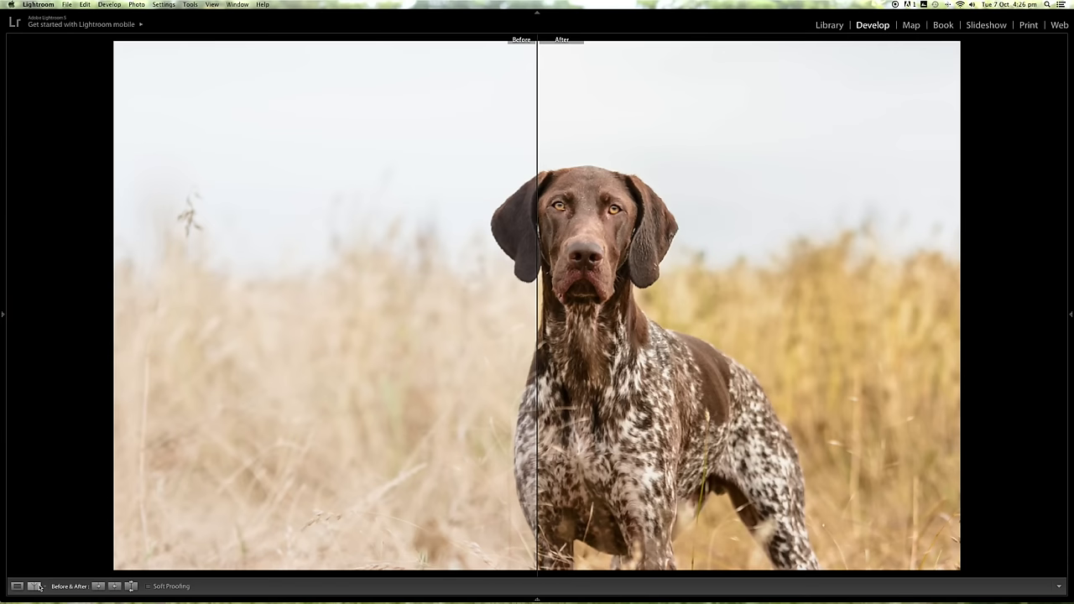
pyautogui.click(37, 586)
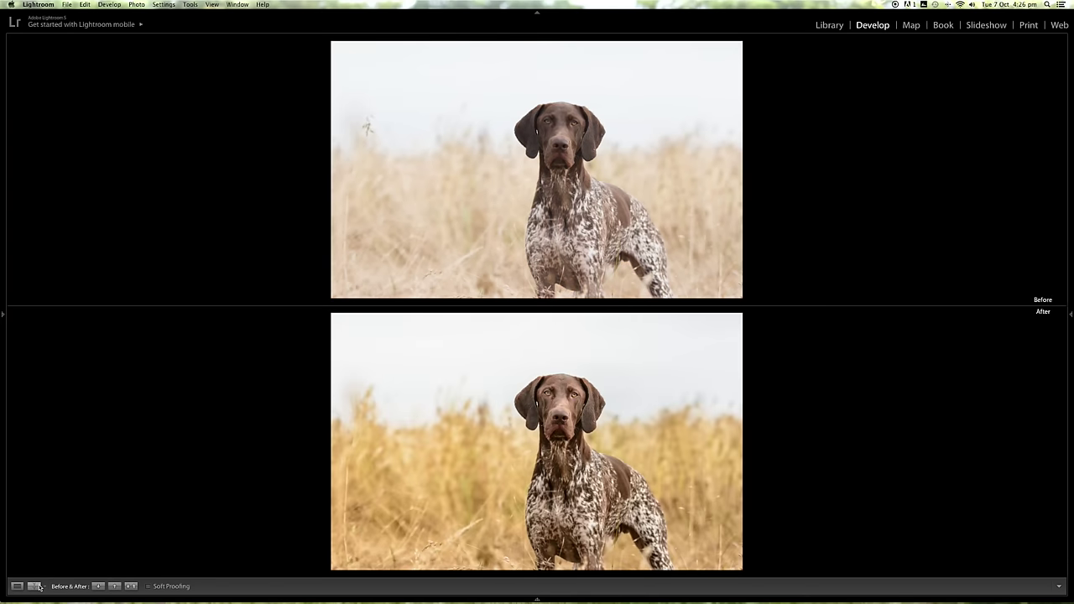
pyautogui.click(37, 586)
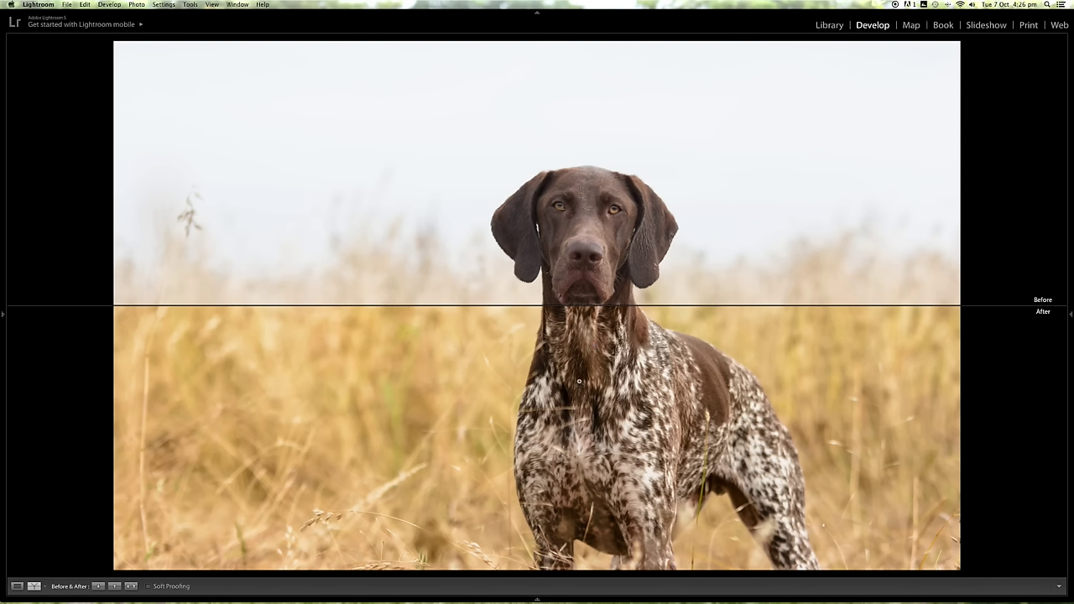
pyautogui.click(33, 586)
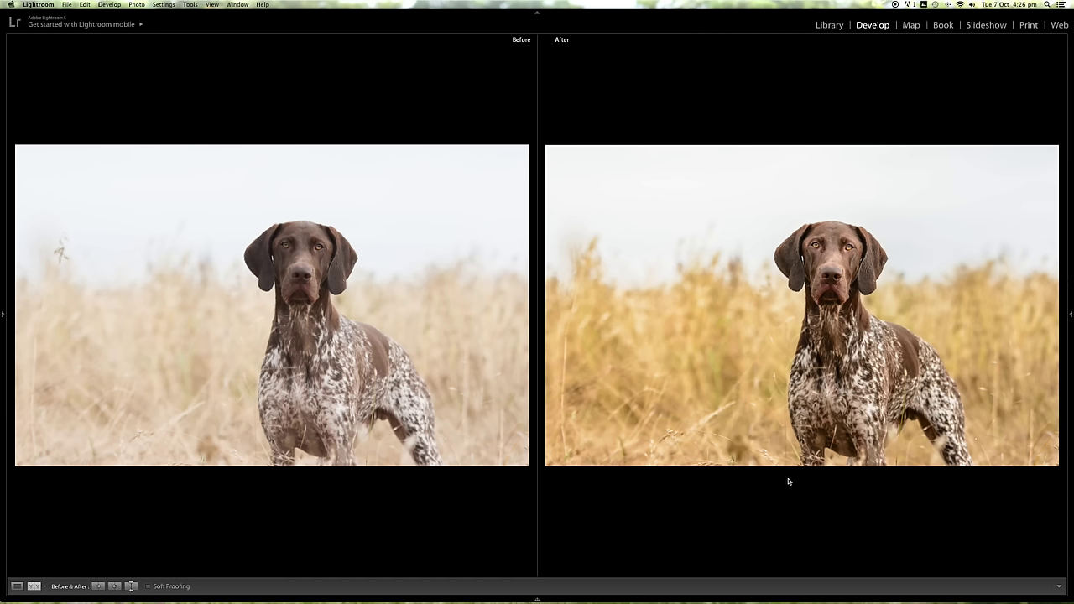